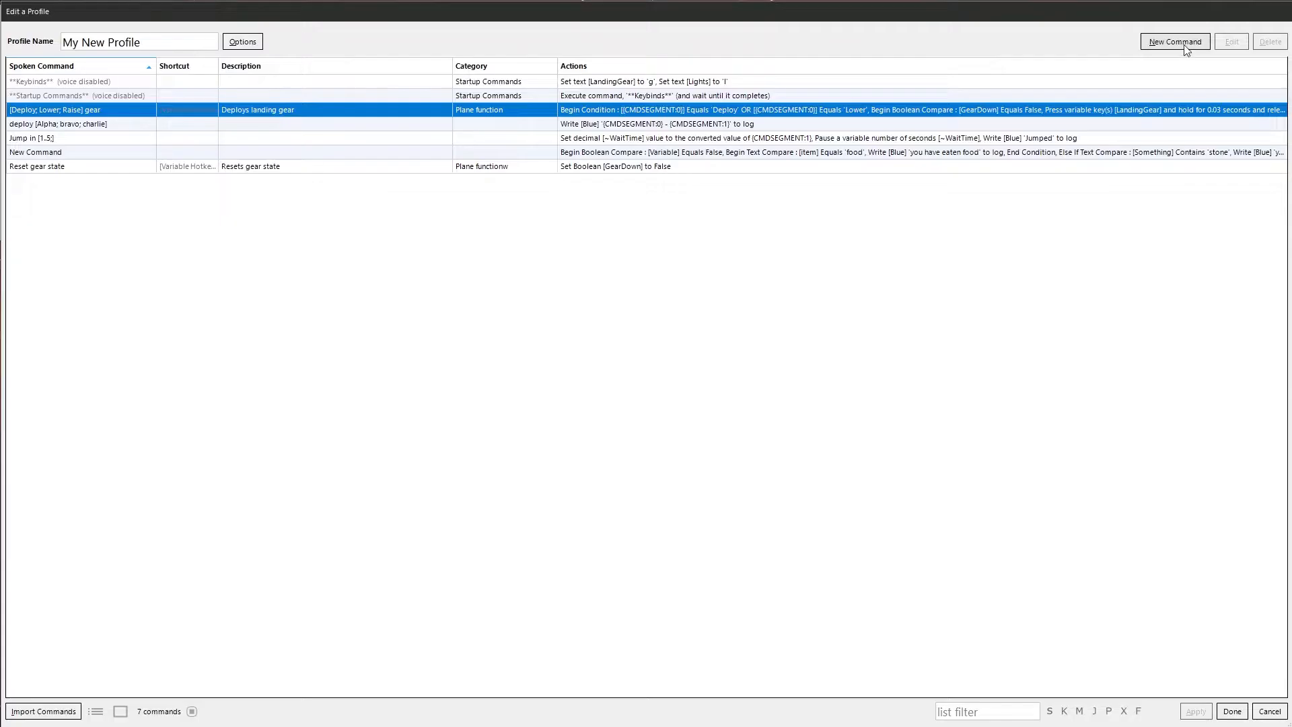
# Step: Create a new command with the spoken phrase "Start Collecting"
pyautogui.click(1175, 42)
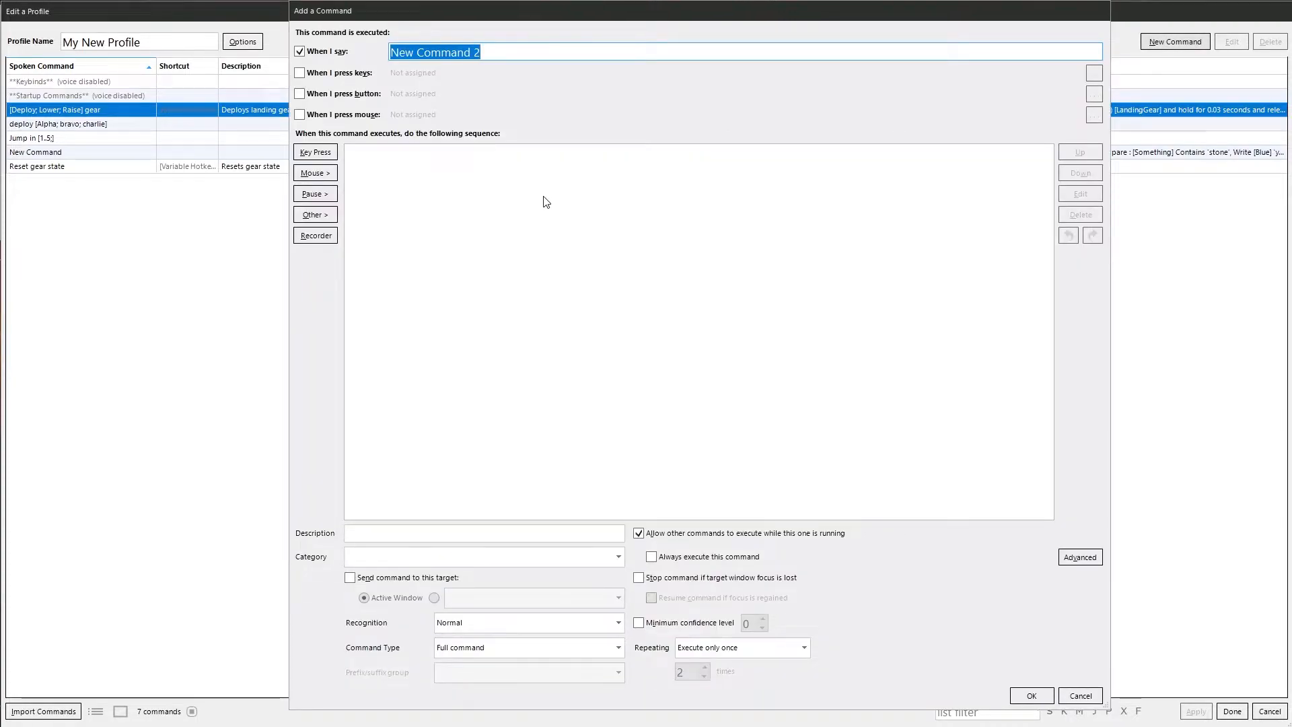
pyautogui.click(314, 214)
pyautogui.moveTo(377, 276)
pyautogui.moveTo(495, 509)
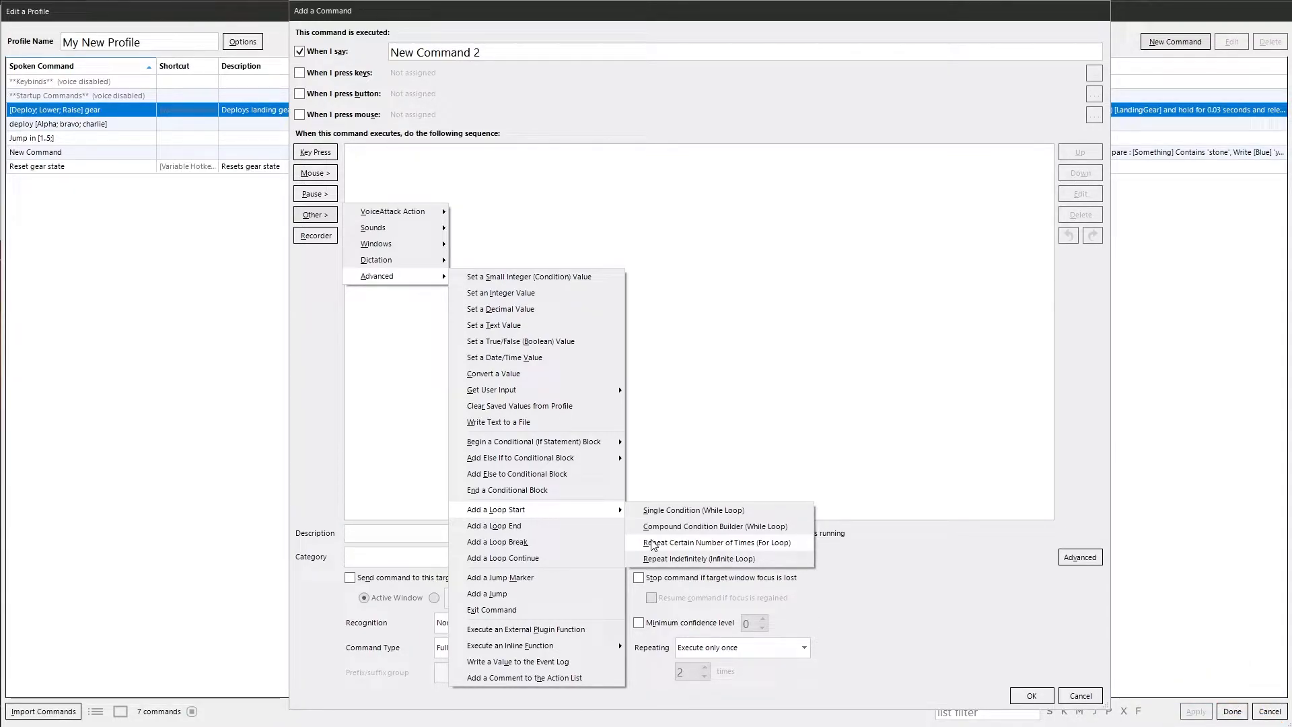
pyautogui.click(524, 49)
pyautogui.press('BackSpace')
pyautogui.press('BackSpace')
pyautogui.press('BackSpace')
pyautogui.press('BackSpace')
pyautogui.press('BackSpace')
pyautogui.press('BackSpace')
pyautogui.press('BackSpace')
pyautogui.press('BackSpace')
pyautogui.press('BackSpace')
pyautogui.press('BackSpace')
pyautogui.press('BackSpace')
pyautogui.press('BackSpace')
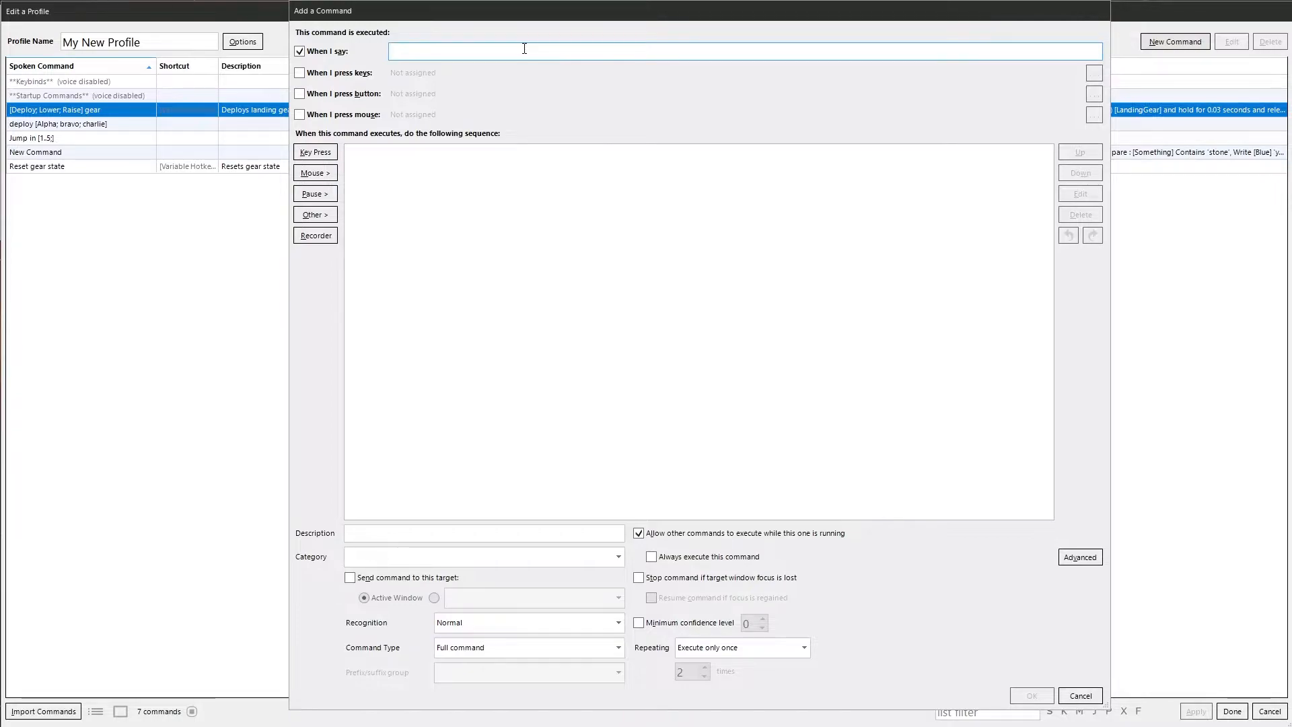
pyautogui.write('Start Collecting')
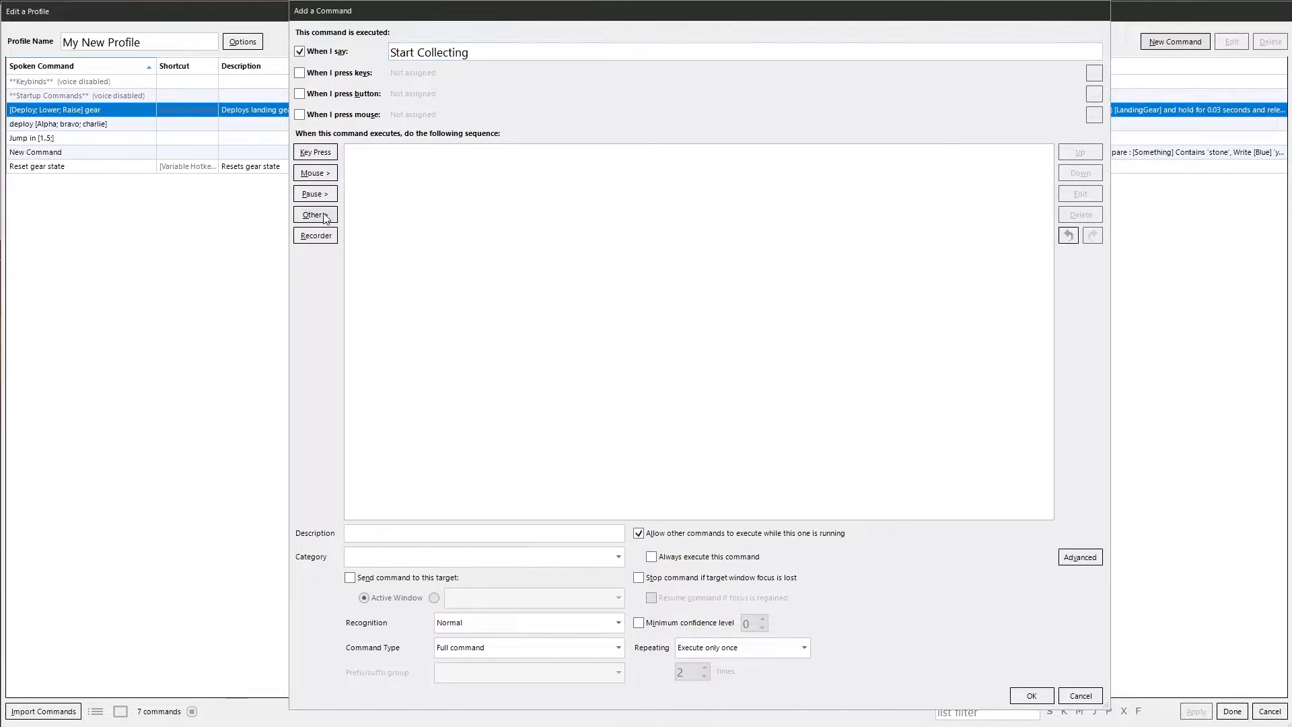
# Step: Add a single-condition while loop that runs while the right mouse button device state is Is Not Pressed
pyautogui.click(315, 215)
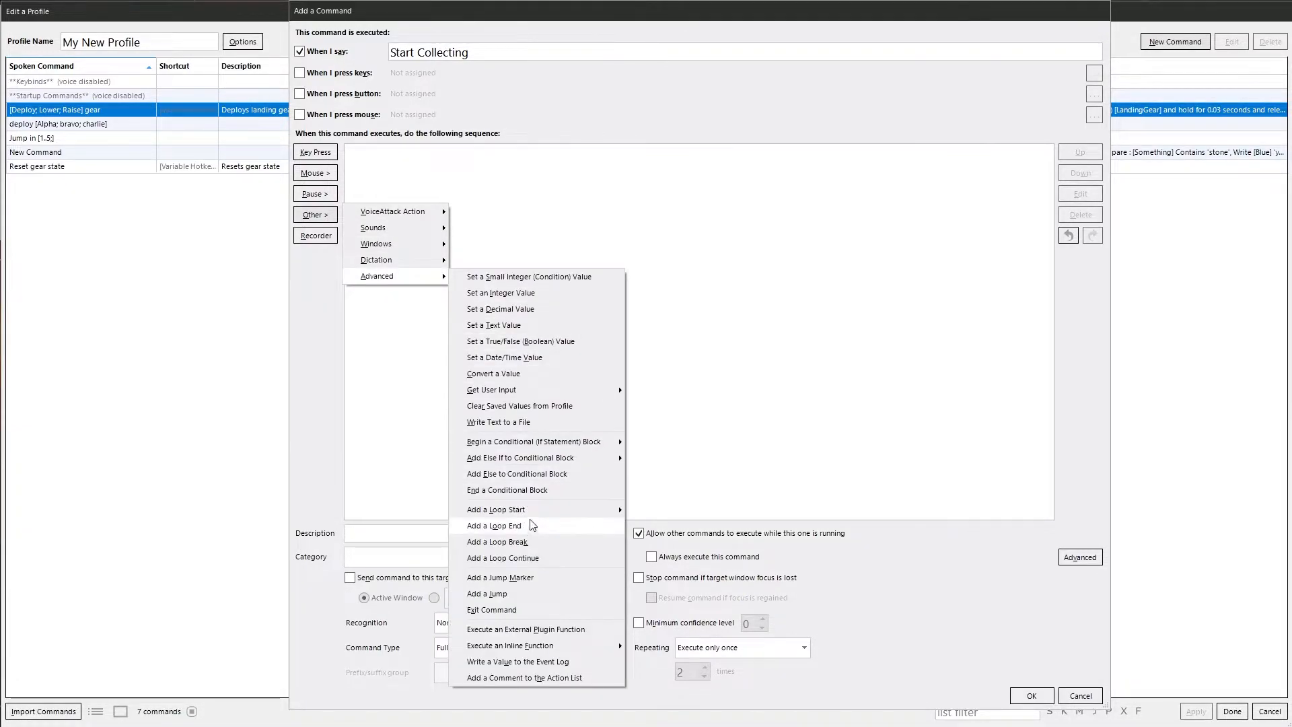
pyautogui.moveTo(535, 510)
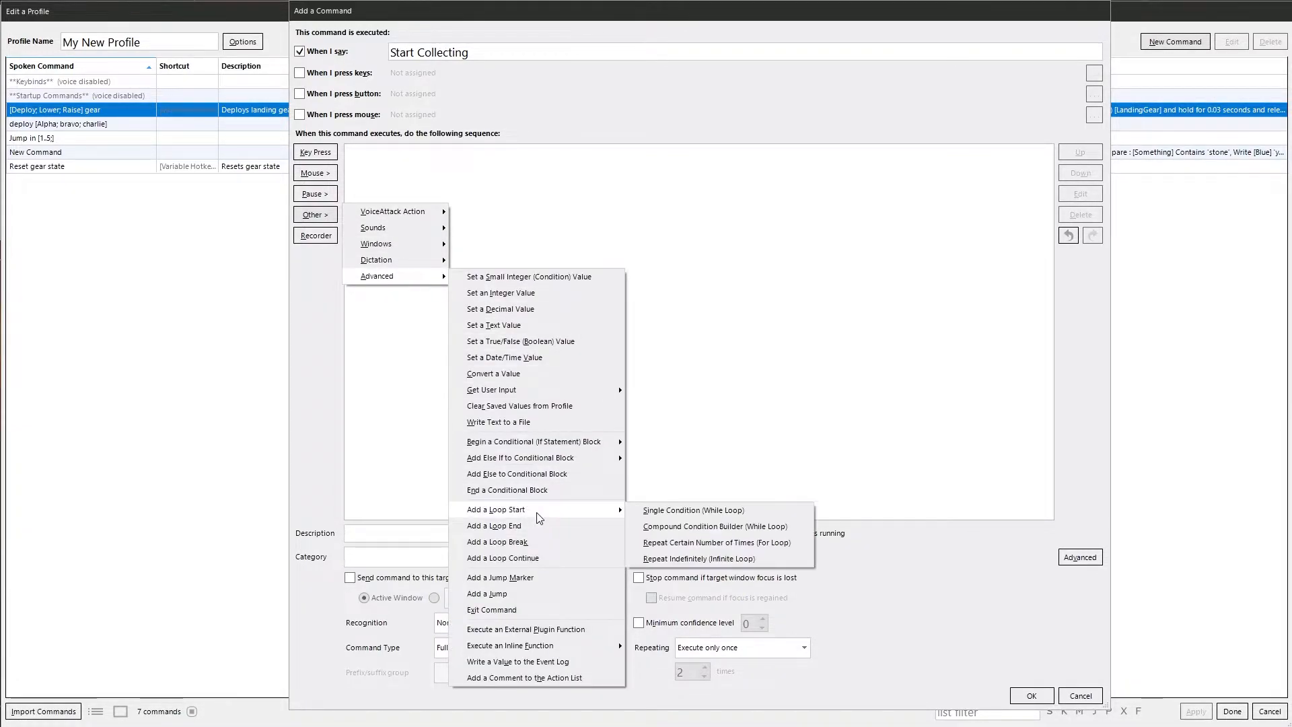
pyautogui.click(683, 514)
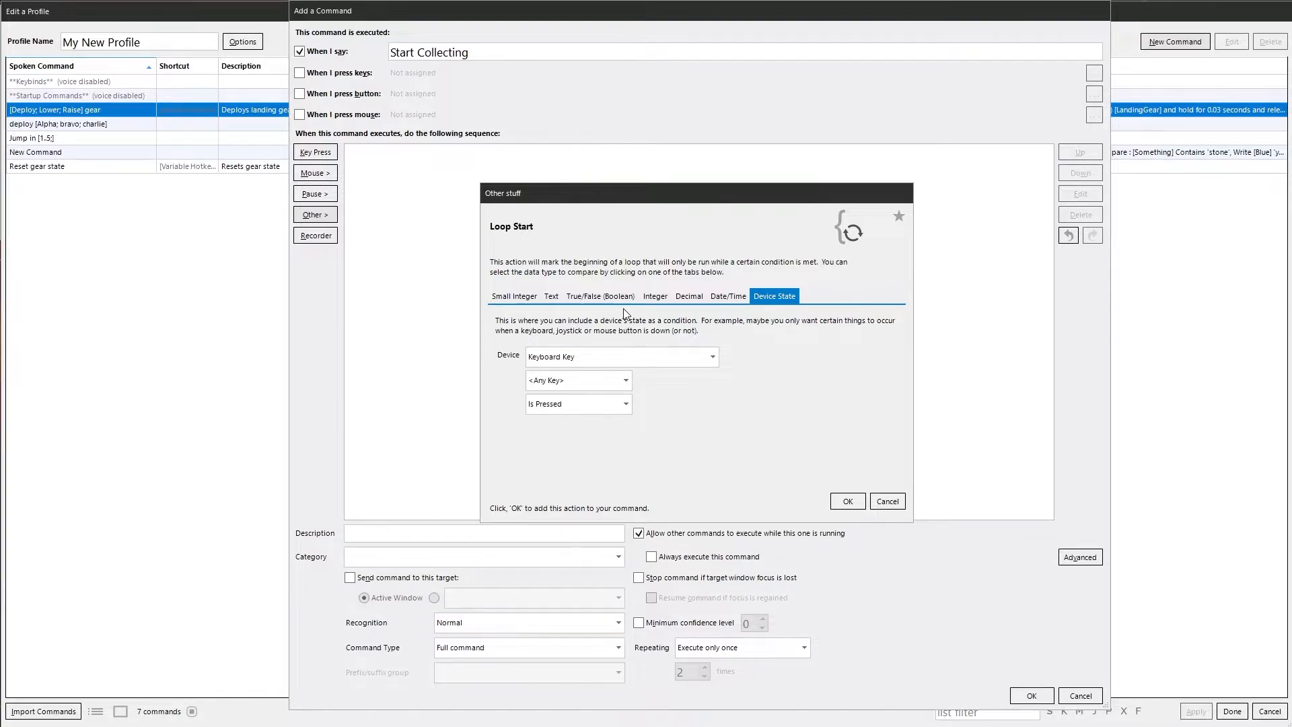
pyautogui.click(582, 363)
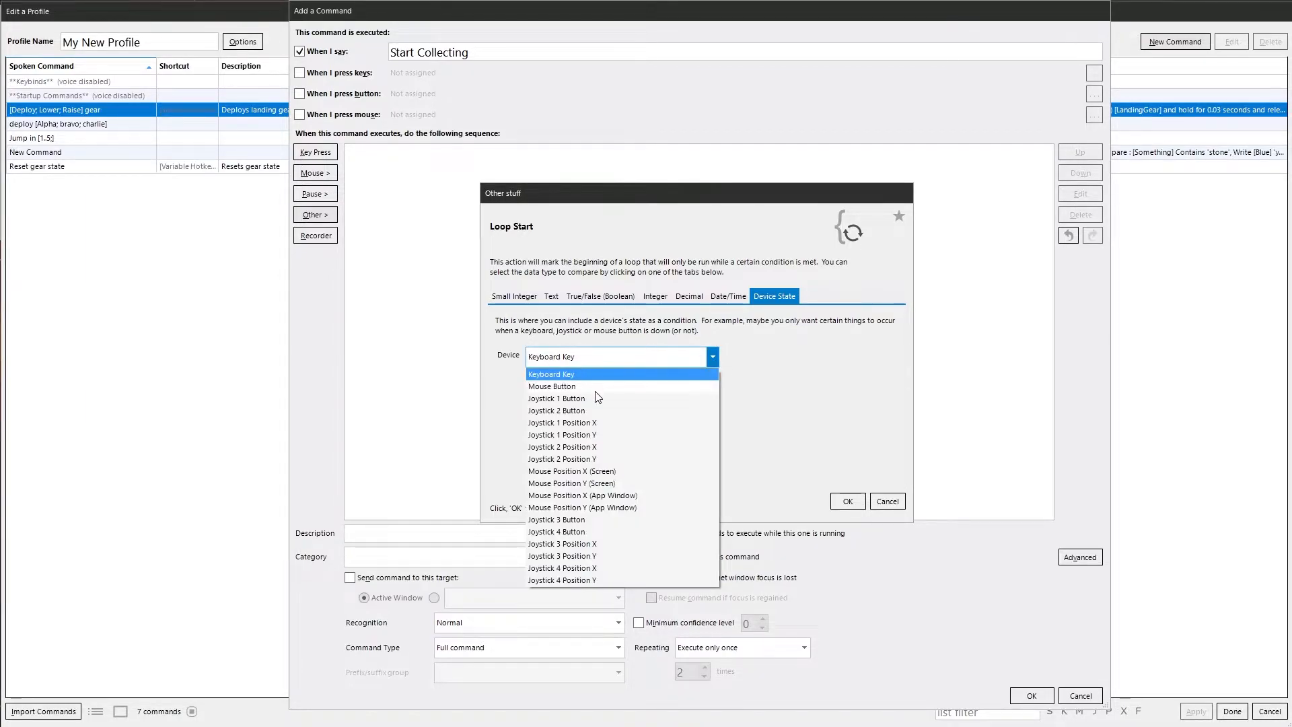
pyautogui.click(582, 388)
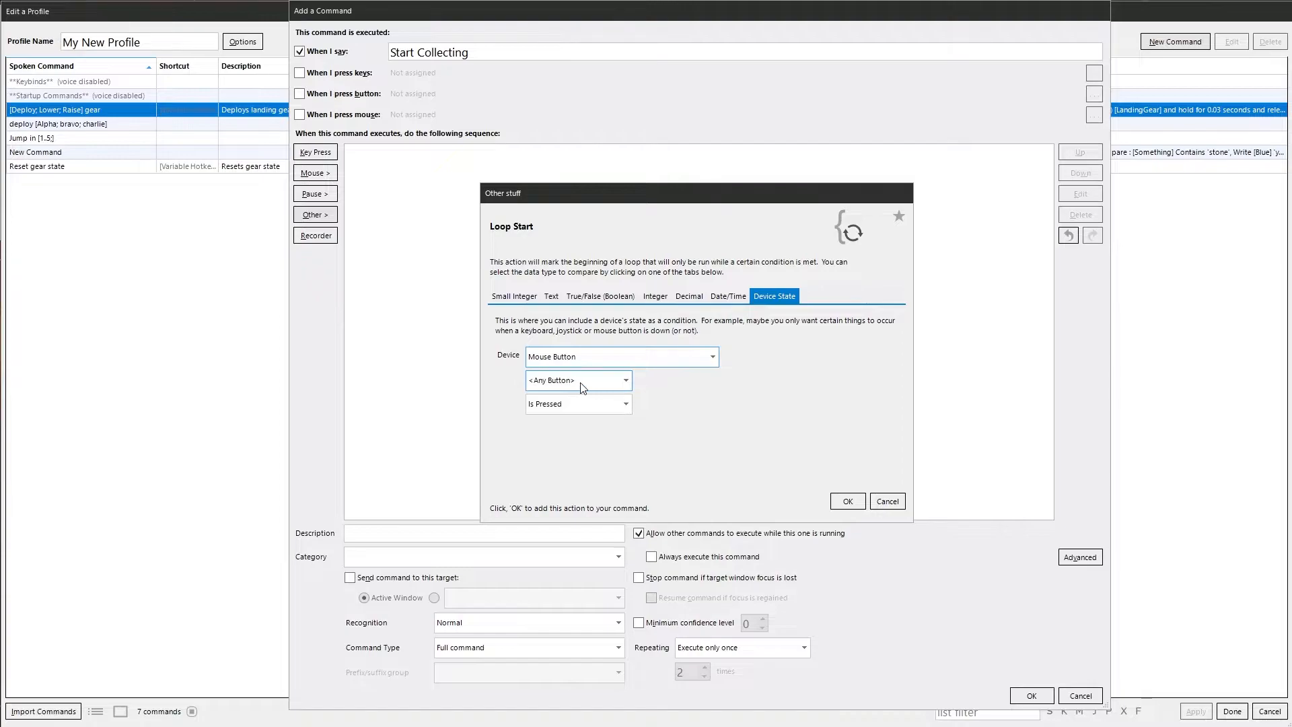
pyautogui.click(580, 382)
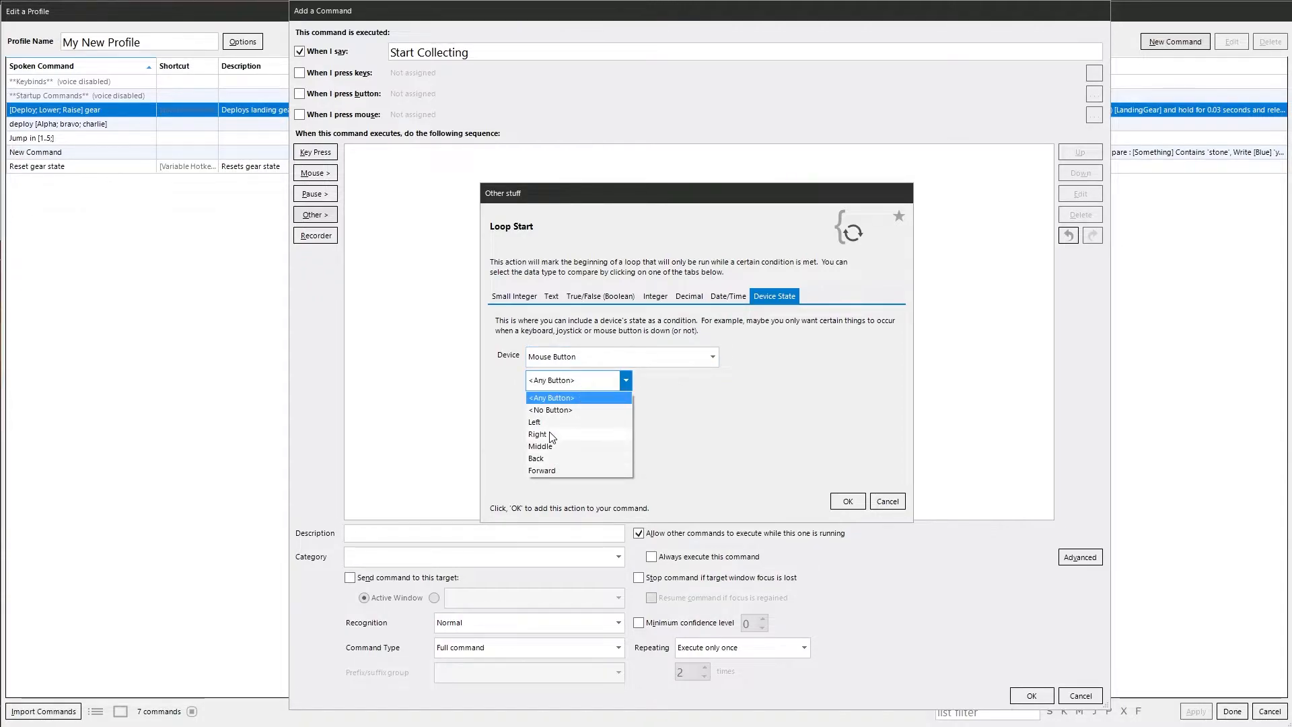
pyautogui.click(550, 435)
pyautogui.click(569, 404)
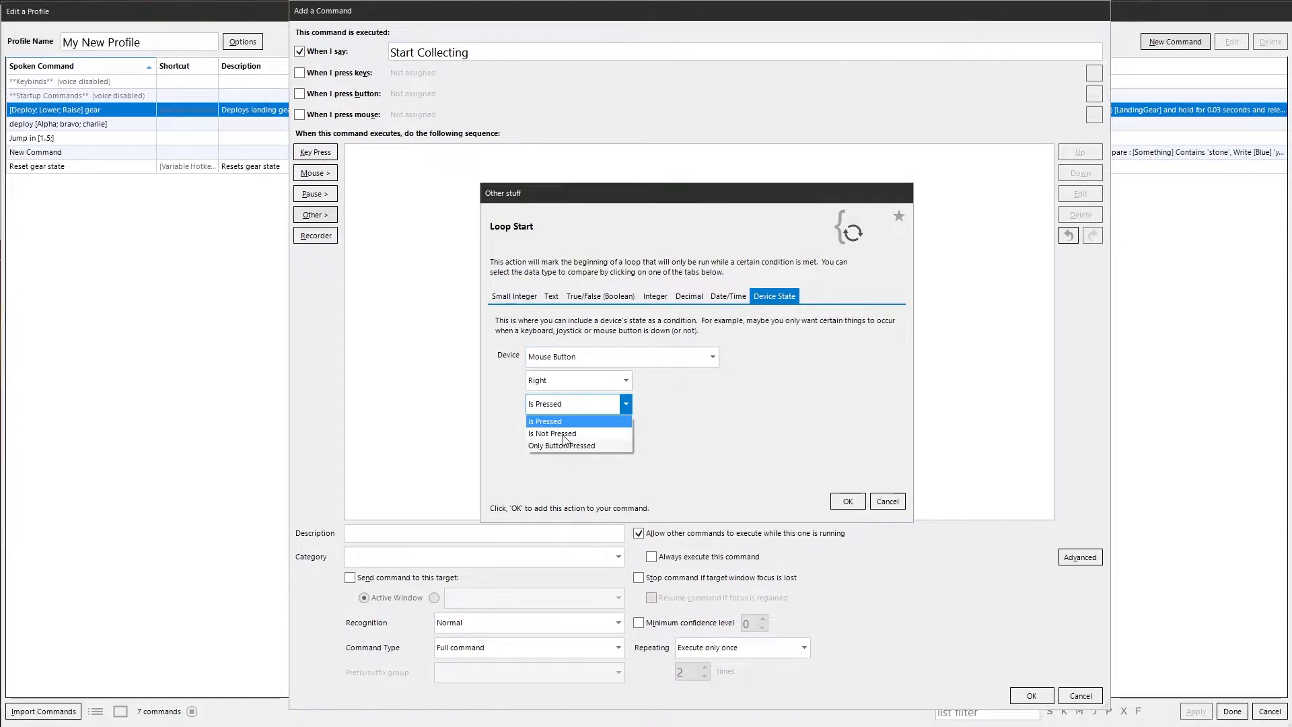
pyautogui.click(563, 435)
pyautogui.click(846, 501)
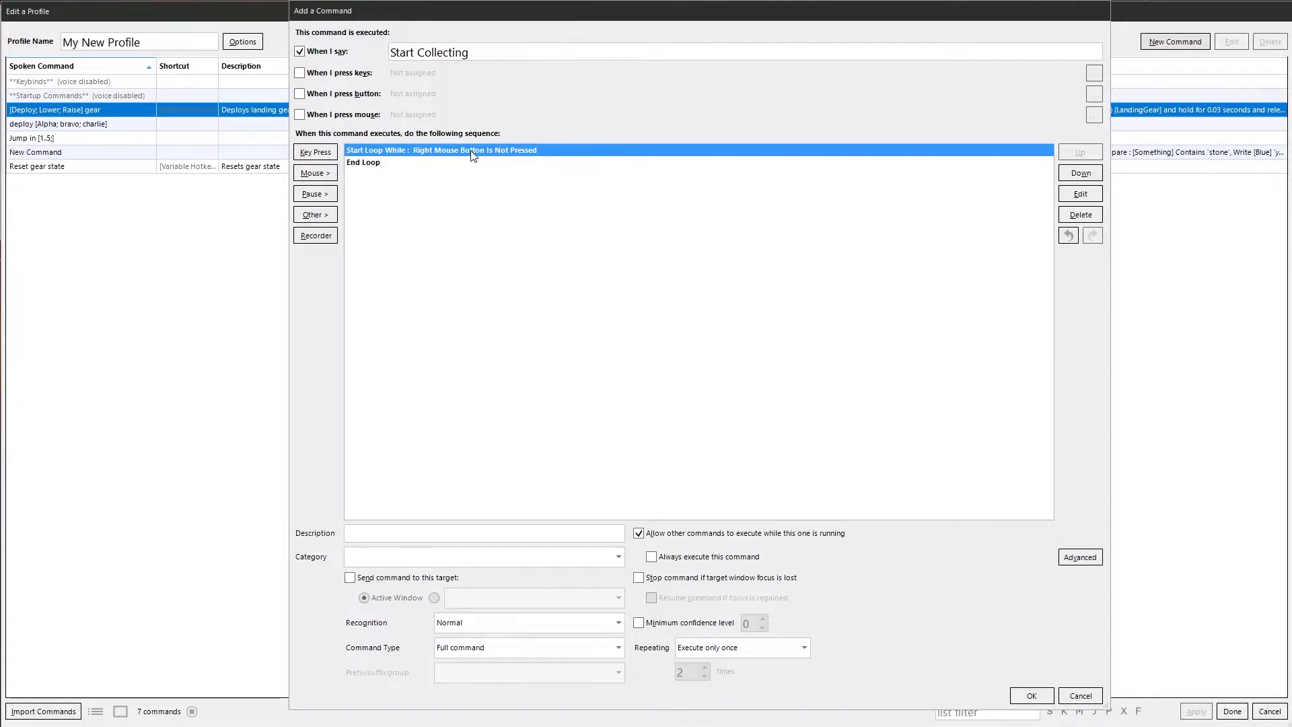
# Step: Insert an E key press-and-release action held for 0.03 seconds inside the loop, followed by a 0.1 second pause
pyautogui.click(318, 155)
pyautogui.press('e')
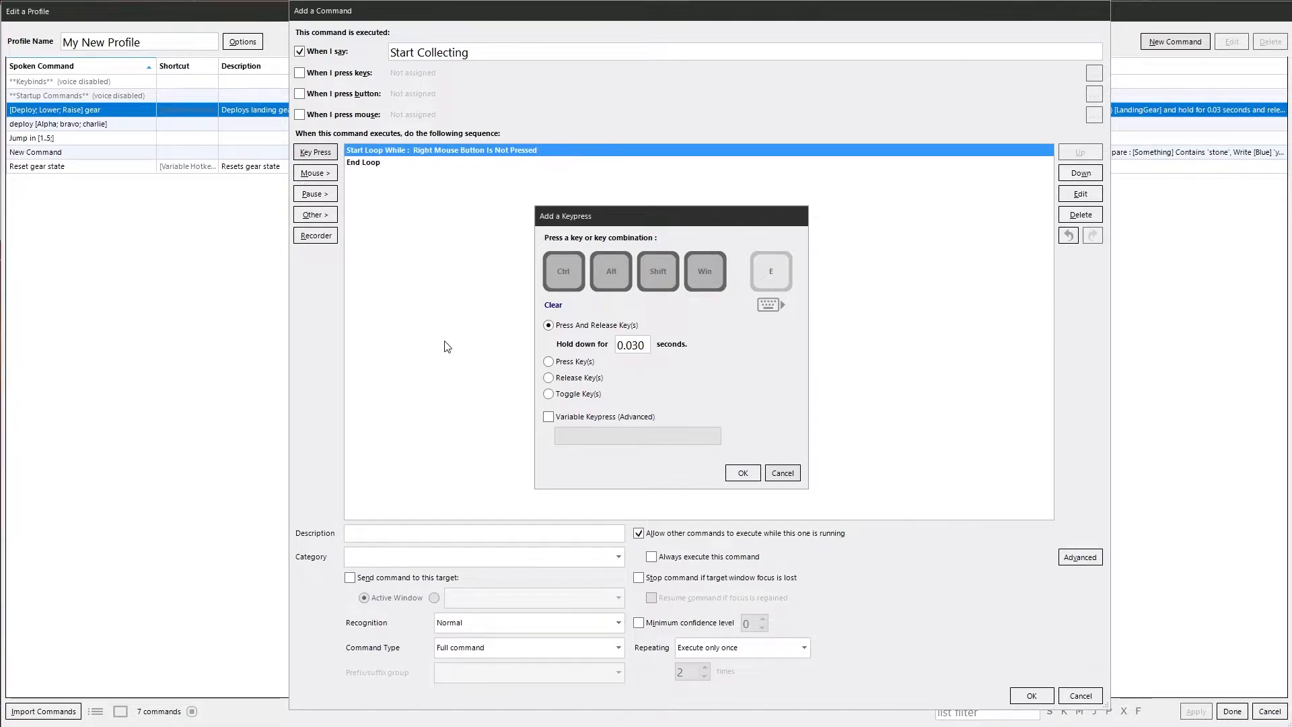
pyautogui.click(740, 473)
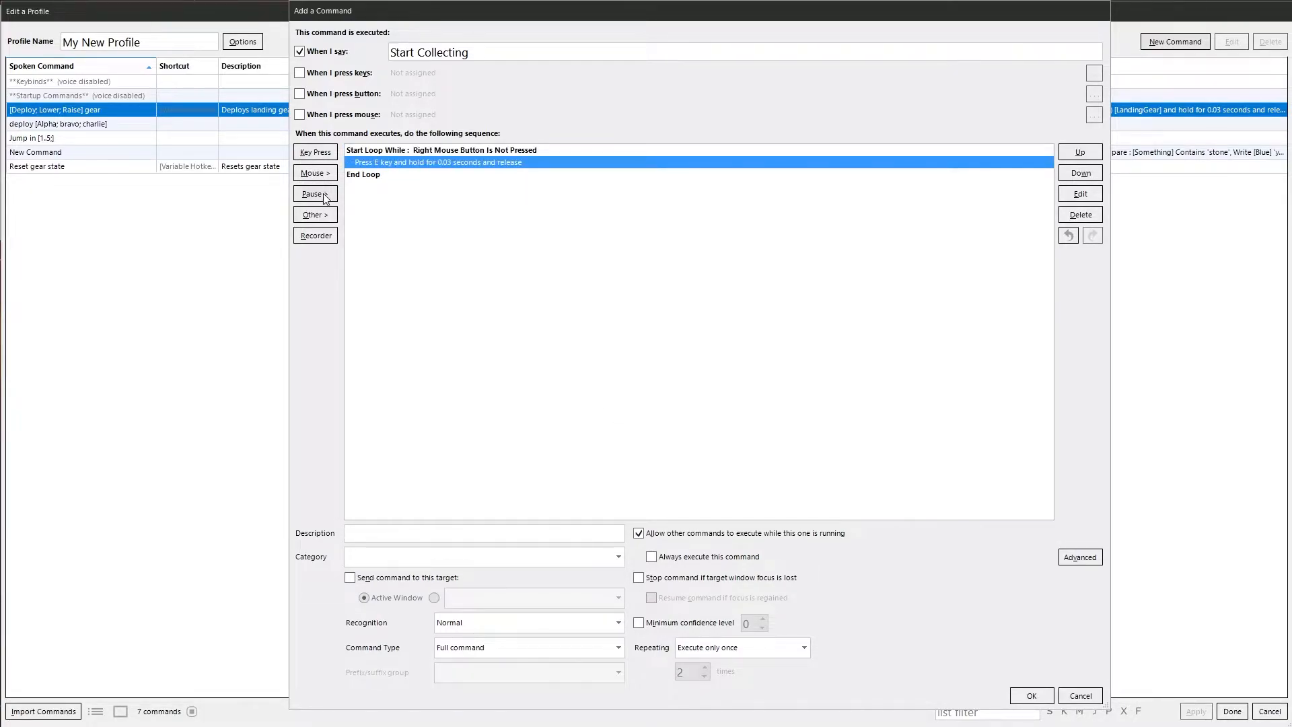
pyautogui.click(315, 194)
pyautogui.moveTo(403, 222)
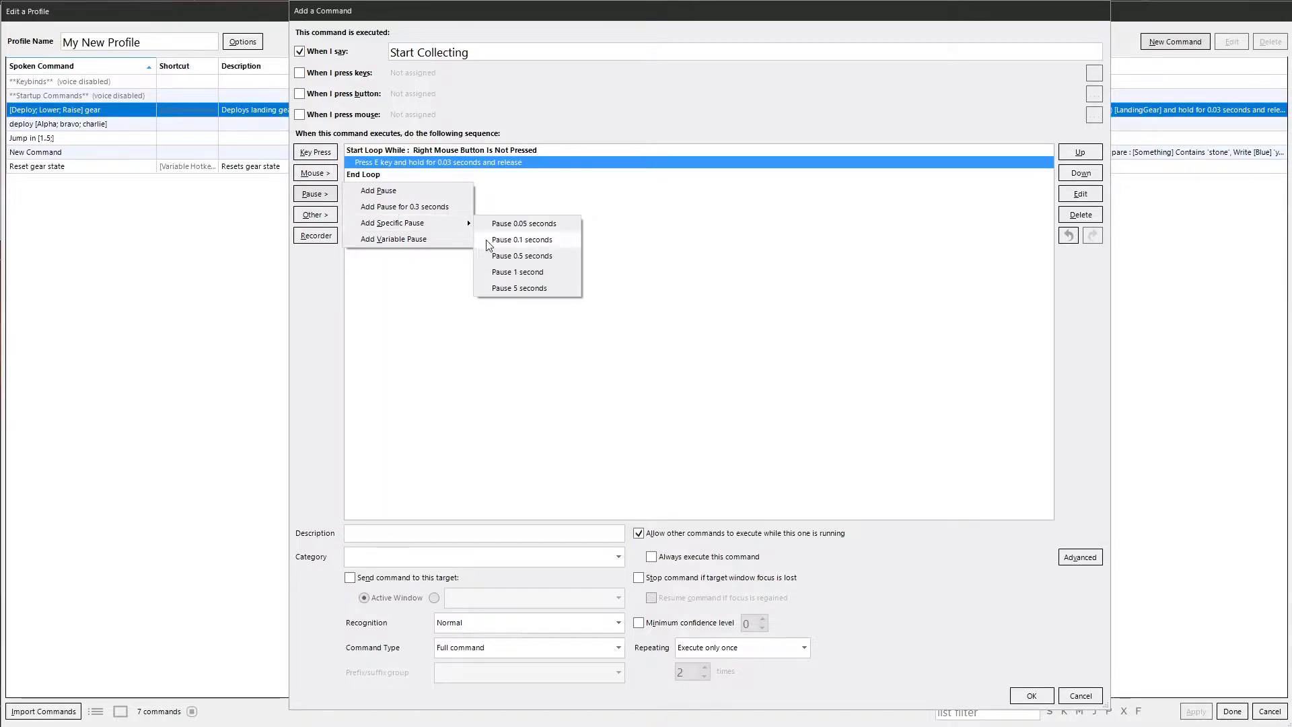
pyautogui.click(544, 242)
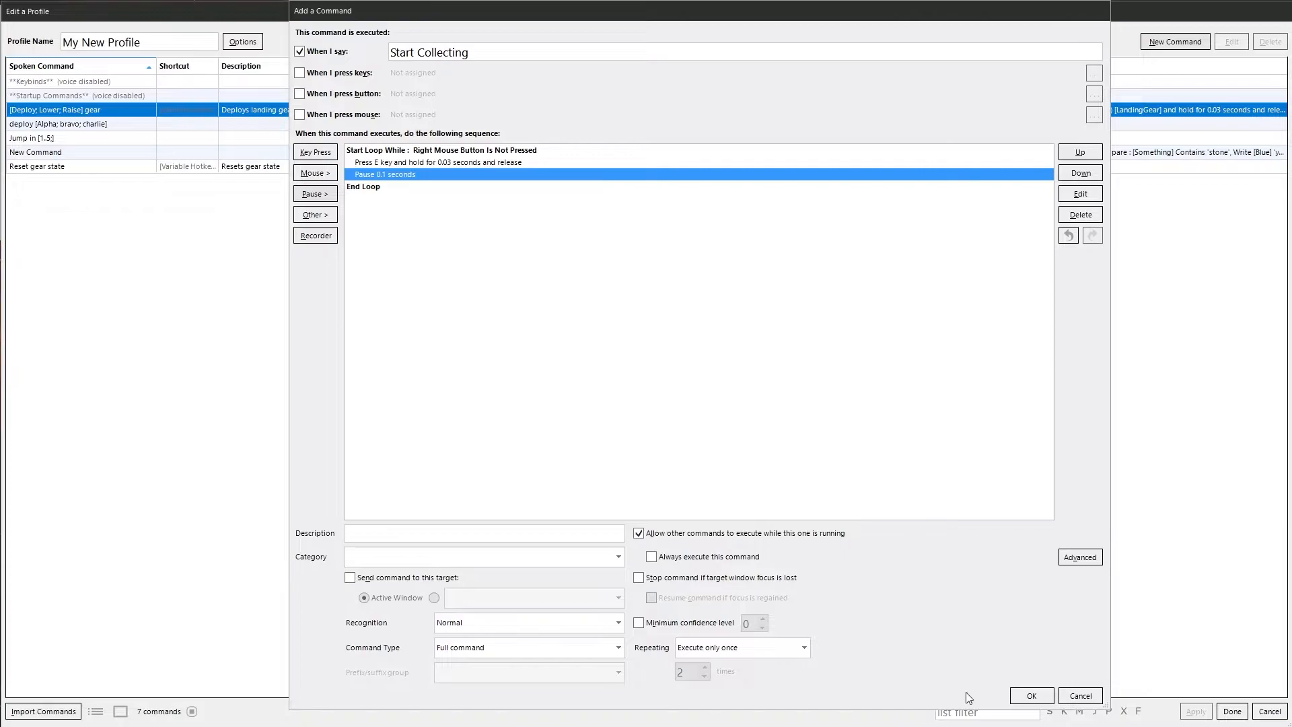
# Step: Save the new command and the profile, and resume listening for voice commands
pyautogui.click(1030, 695)
pyautogui.click(1224, 711)
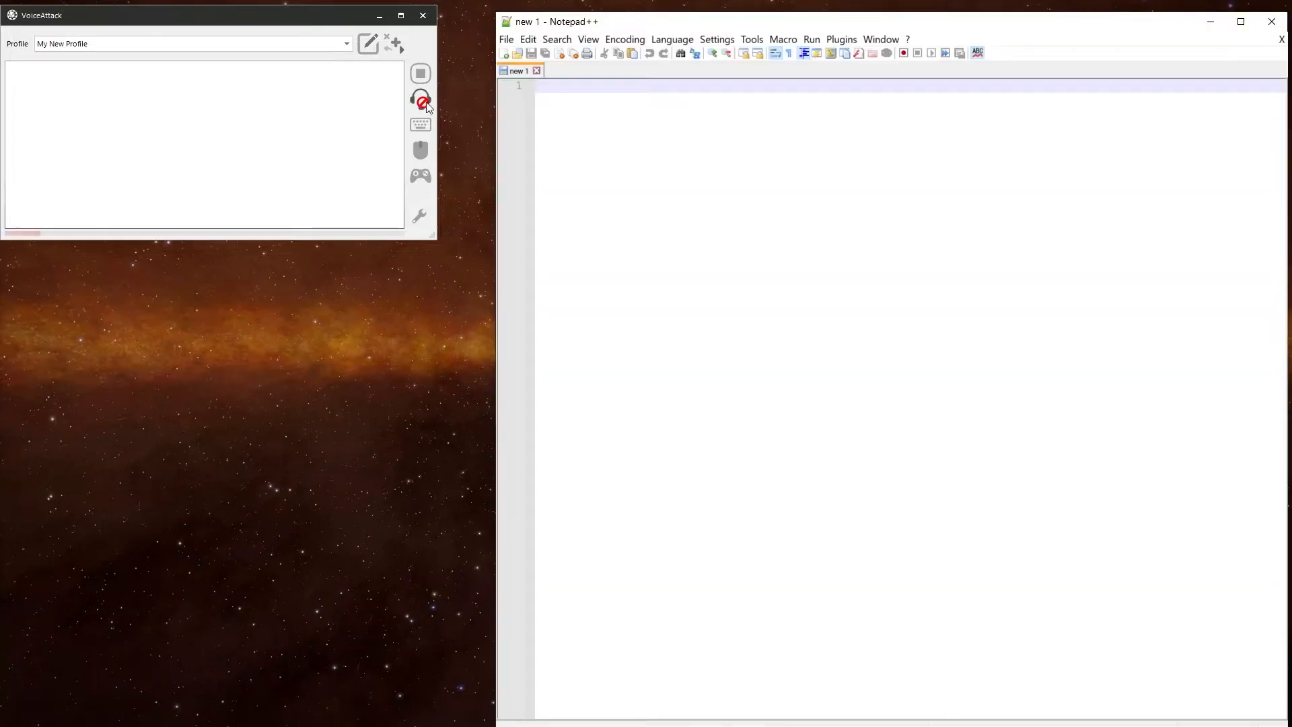
pyautogui.click(427, 104)
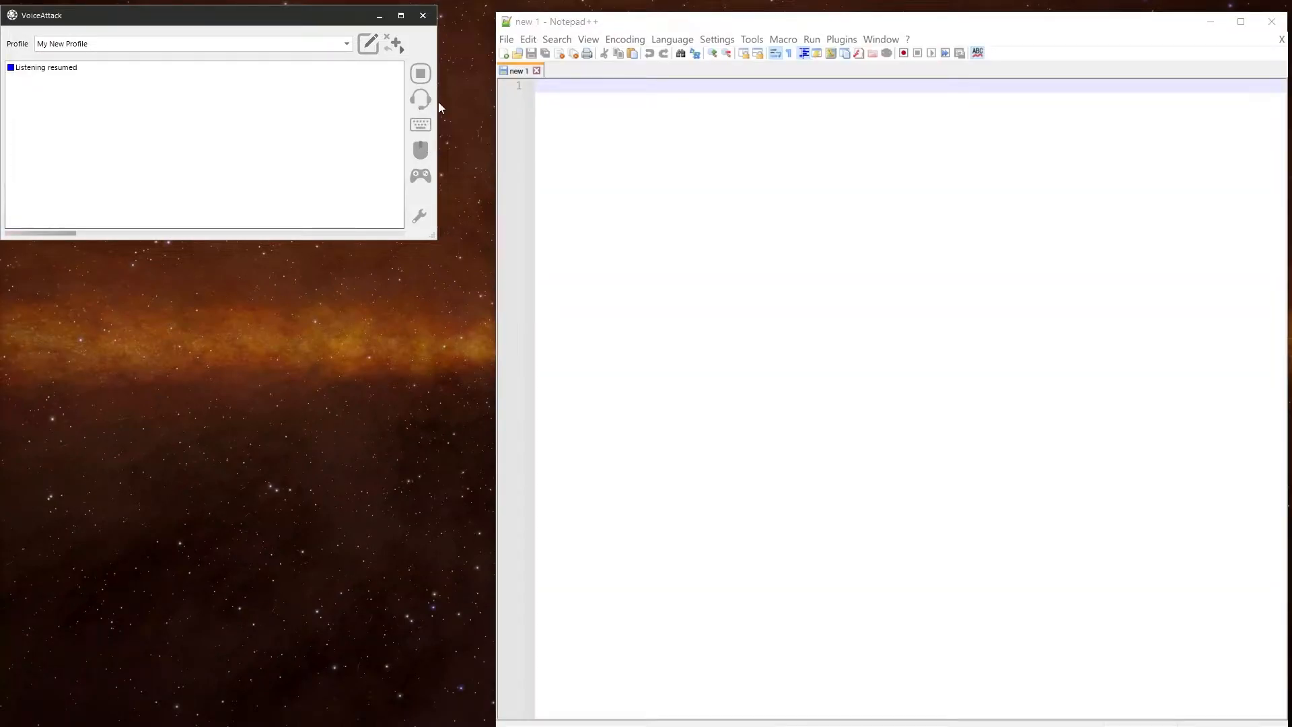
# Step: Stop the running loop from the Notepad++ document by meeting its exit condition, and select the generated line of e characters
pyautogui.rightClick(614, 158)
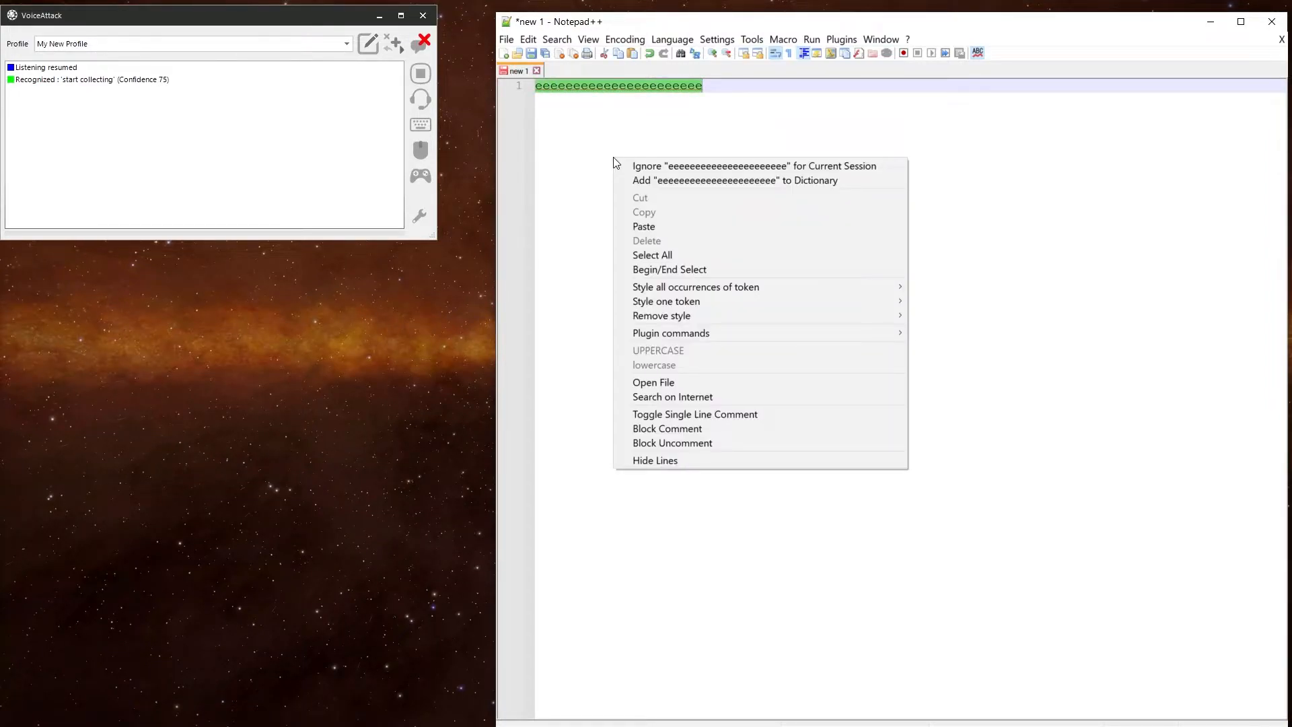
pyautogui.click(594, 156)
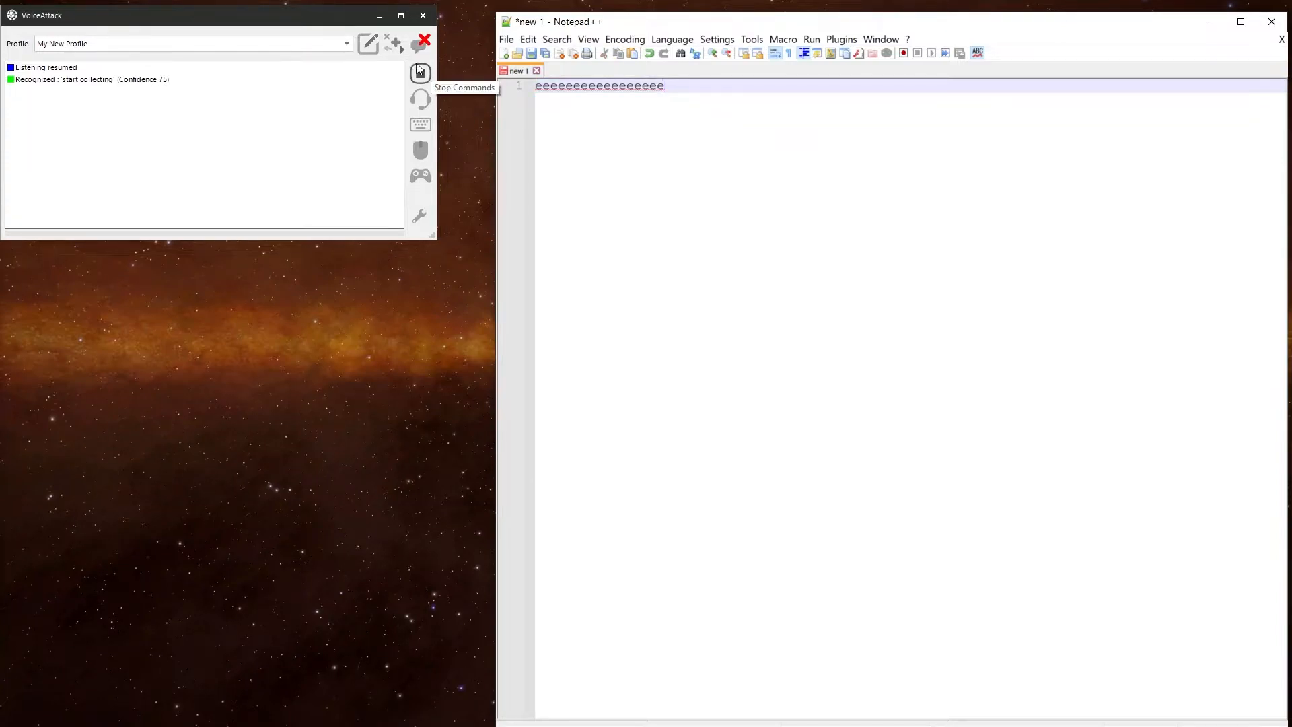
pyautogui.moveTo(663, 88); pyautogui.dragTo(450, 90)
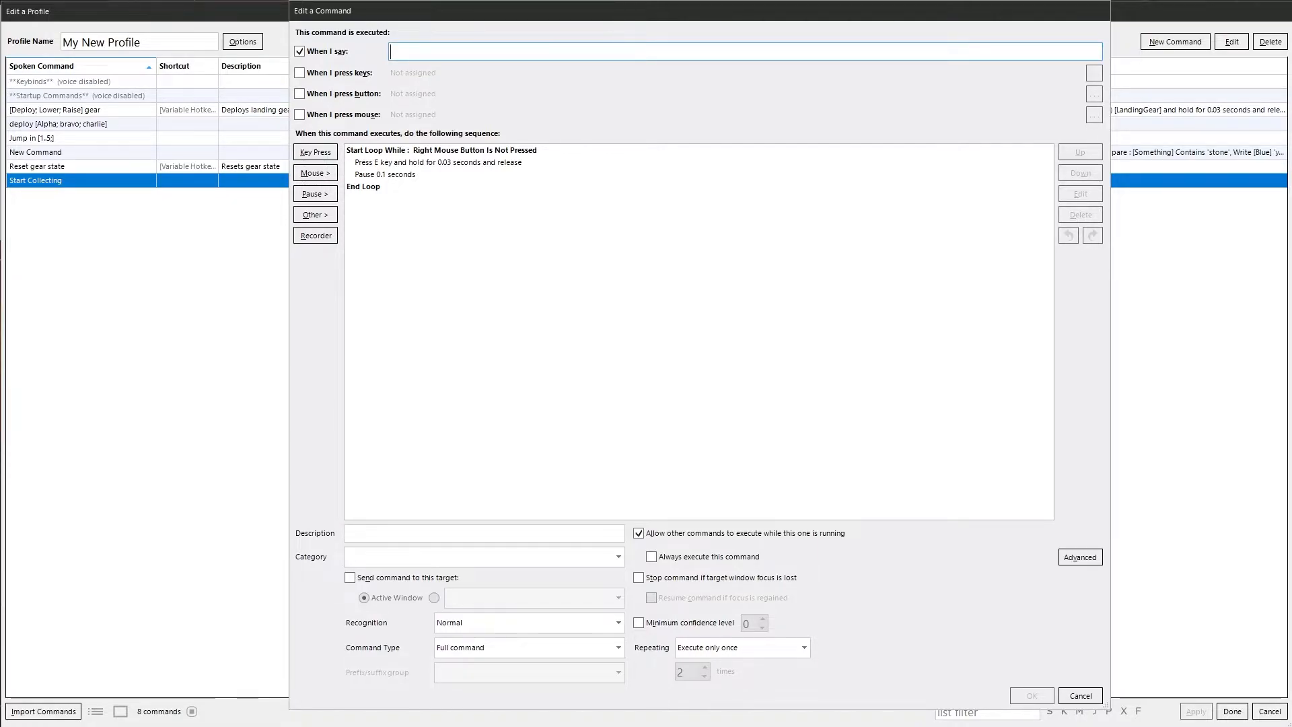
# Step: Change the command's spoken phrase to "Craft [1..20] [item; items]" and delete all existing actions from its sequence
pyautogui.write('Craft [1..20] [item; items')
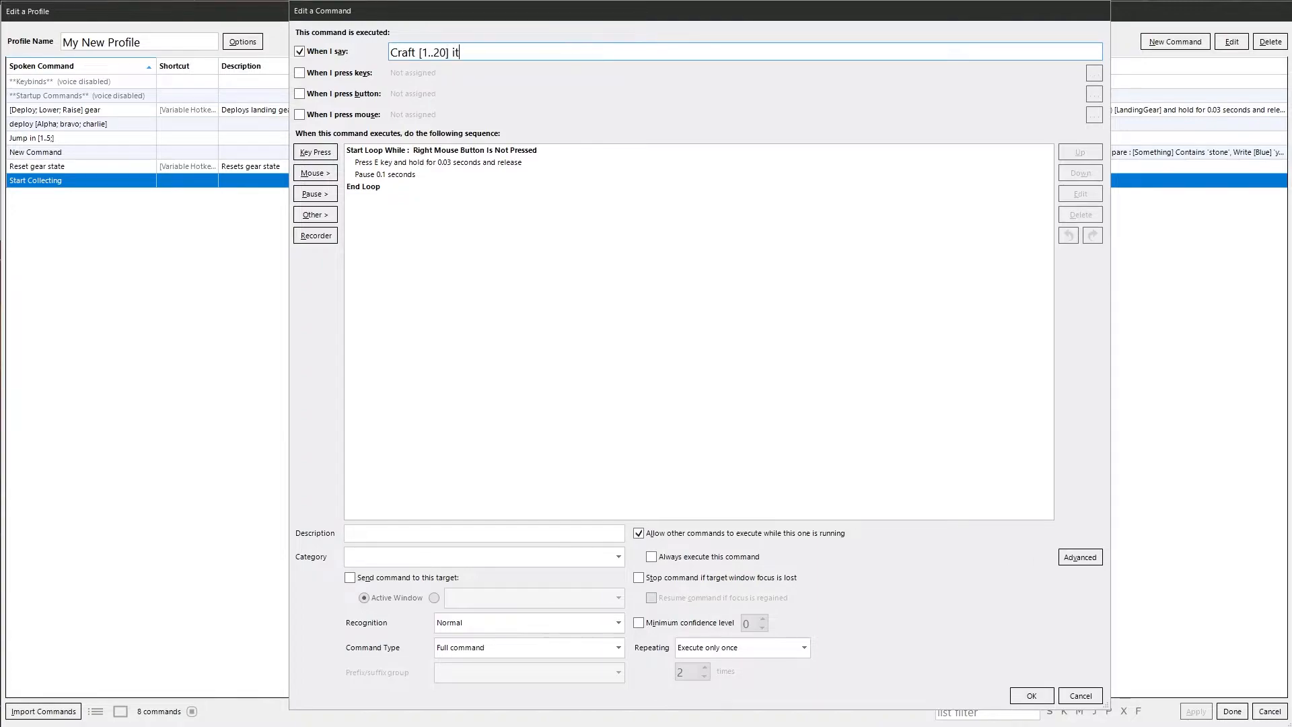
pyautogui.write(']')
pyautogui.click(384, 151)
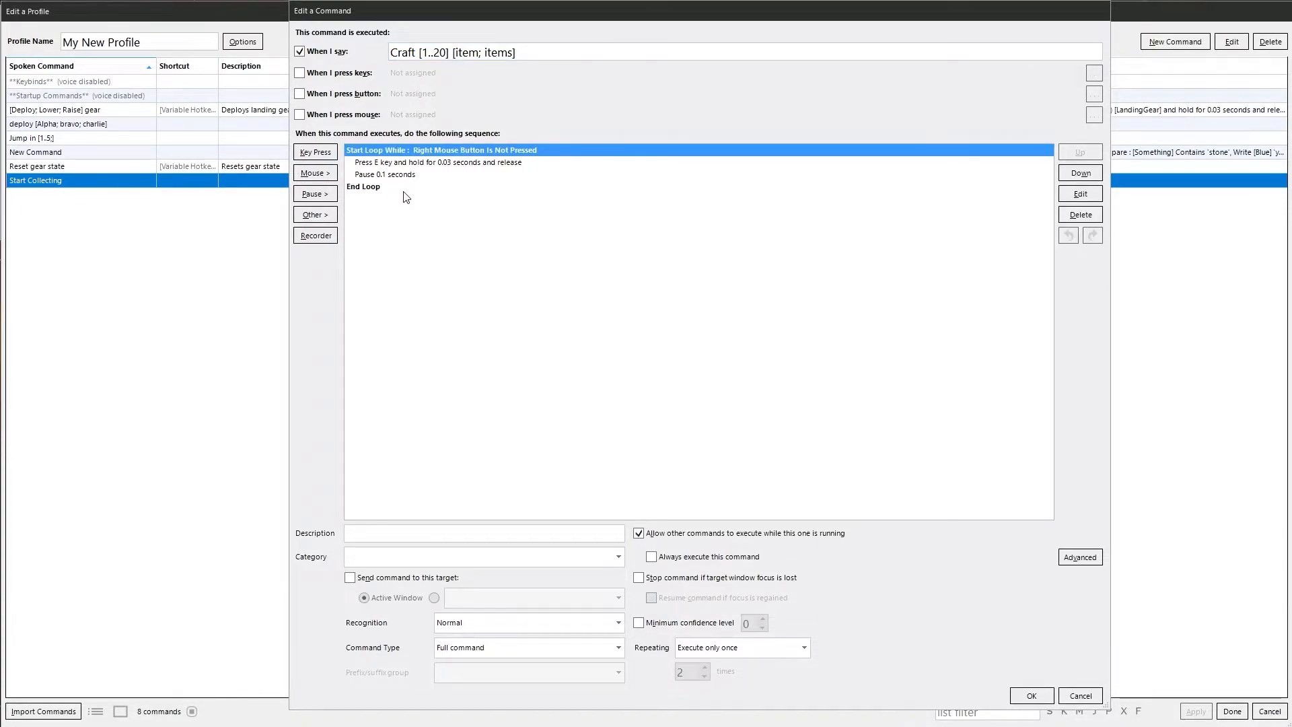
pyautogui.press('Delete')
pyautogui.press('Delete')
pyautogui.press('Delete')
pyautogui.press('Delete')
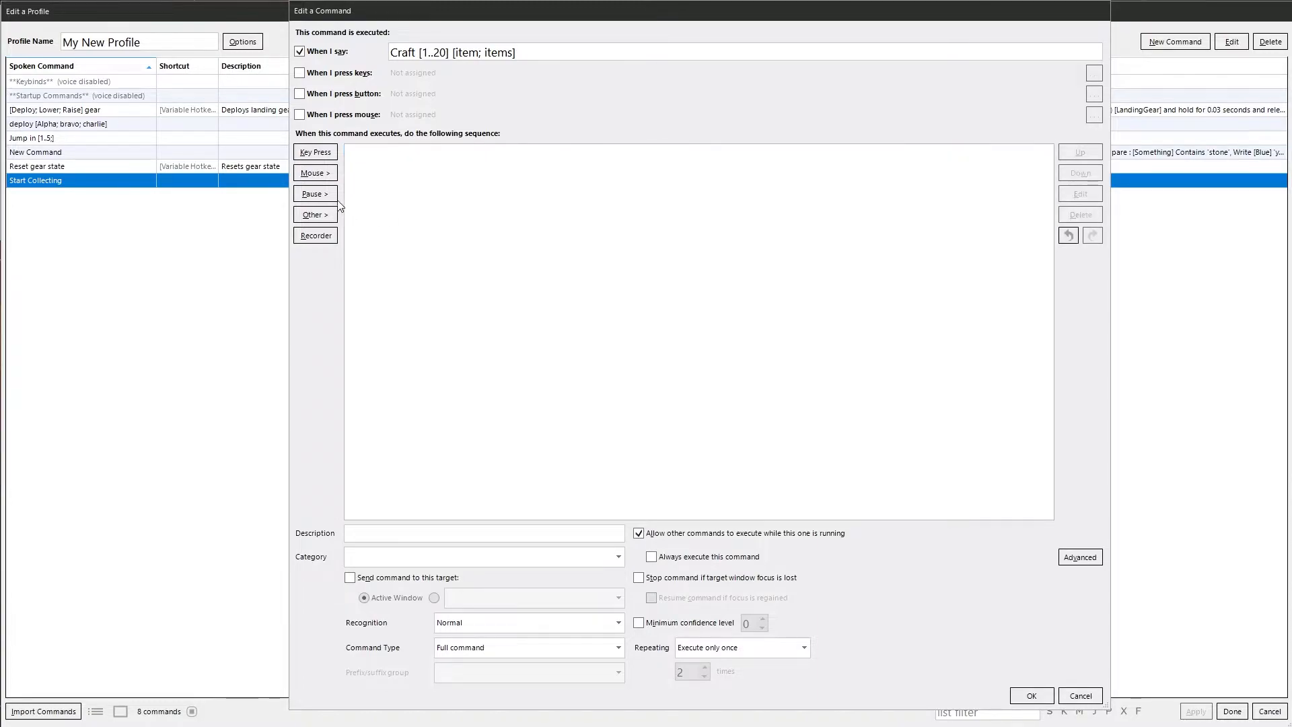
# Step: Add a for loop that repeats {CMDSEGMENT:1} times to the command sequence
pyautogui.click(324, 215)
pyautogui.moveTo(400, 277)
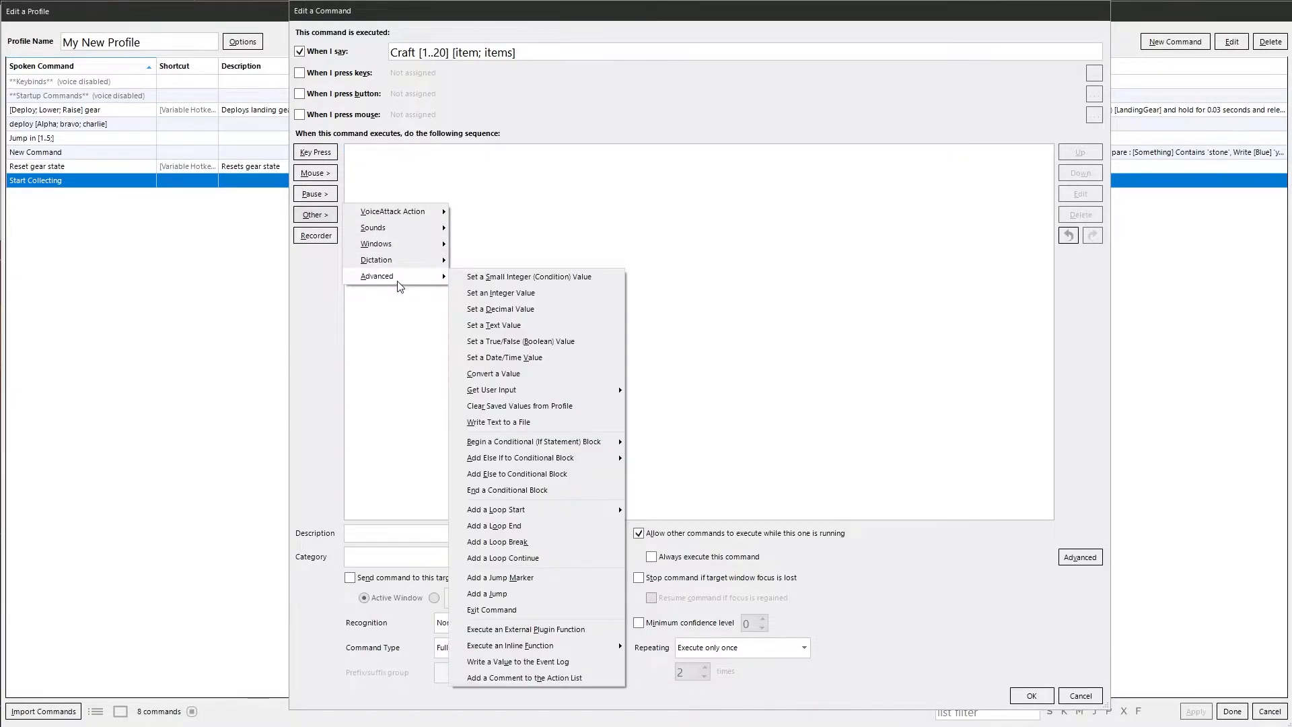
pyautogui.moveTo(538, 509)
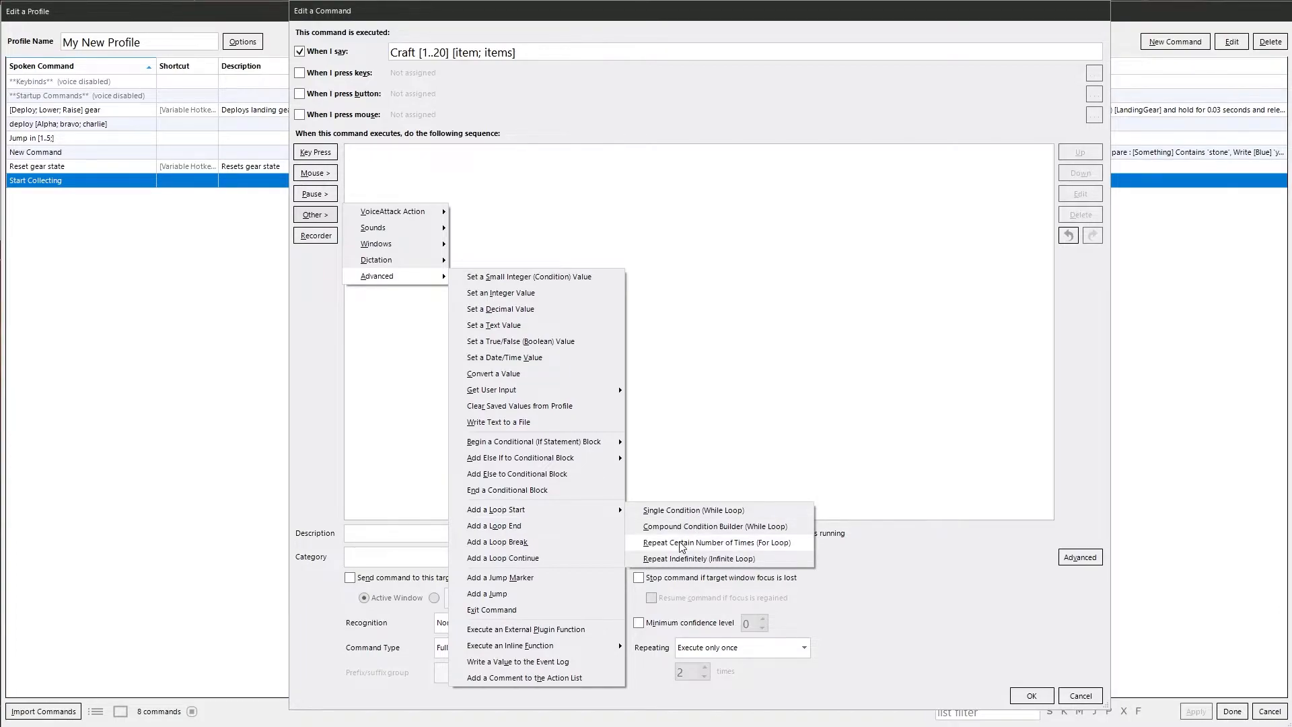
pyautogui.click(682, 544)
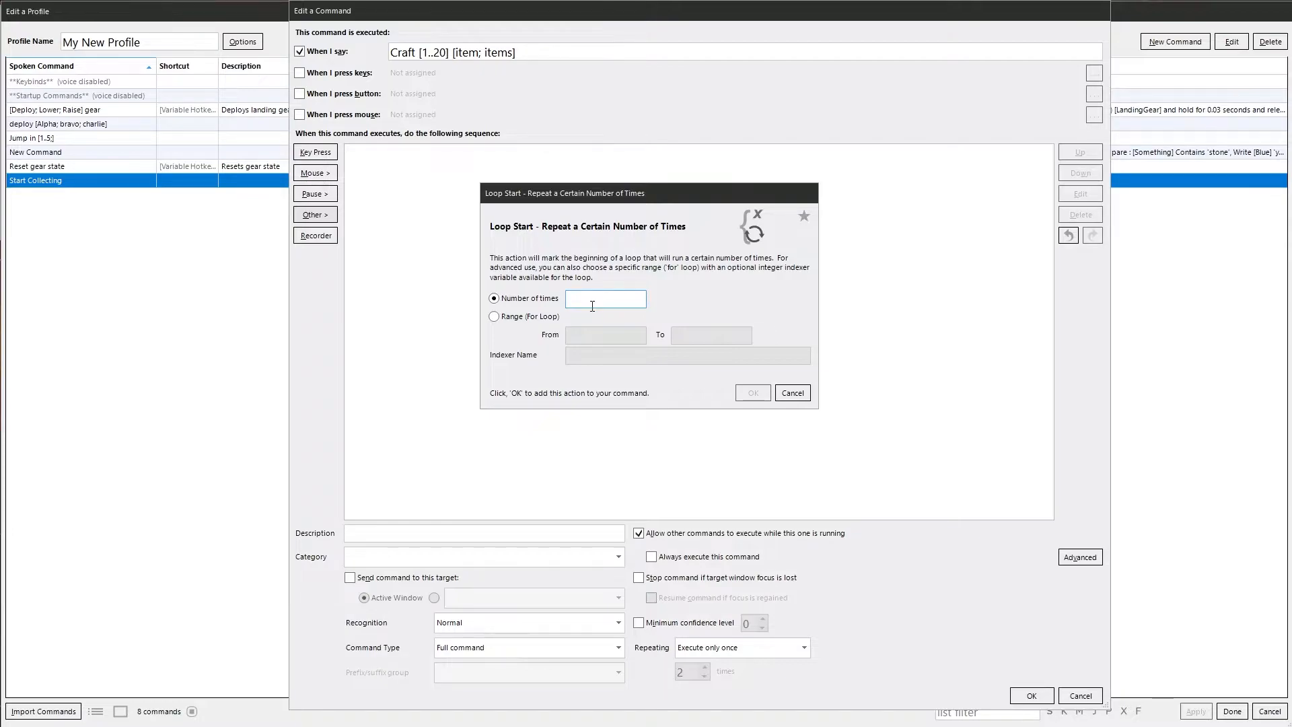
pyautogui.write('{')
pyautogui.write('CMDSEGMENT:1}')
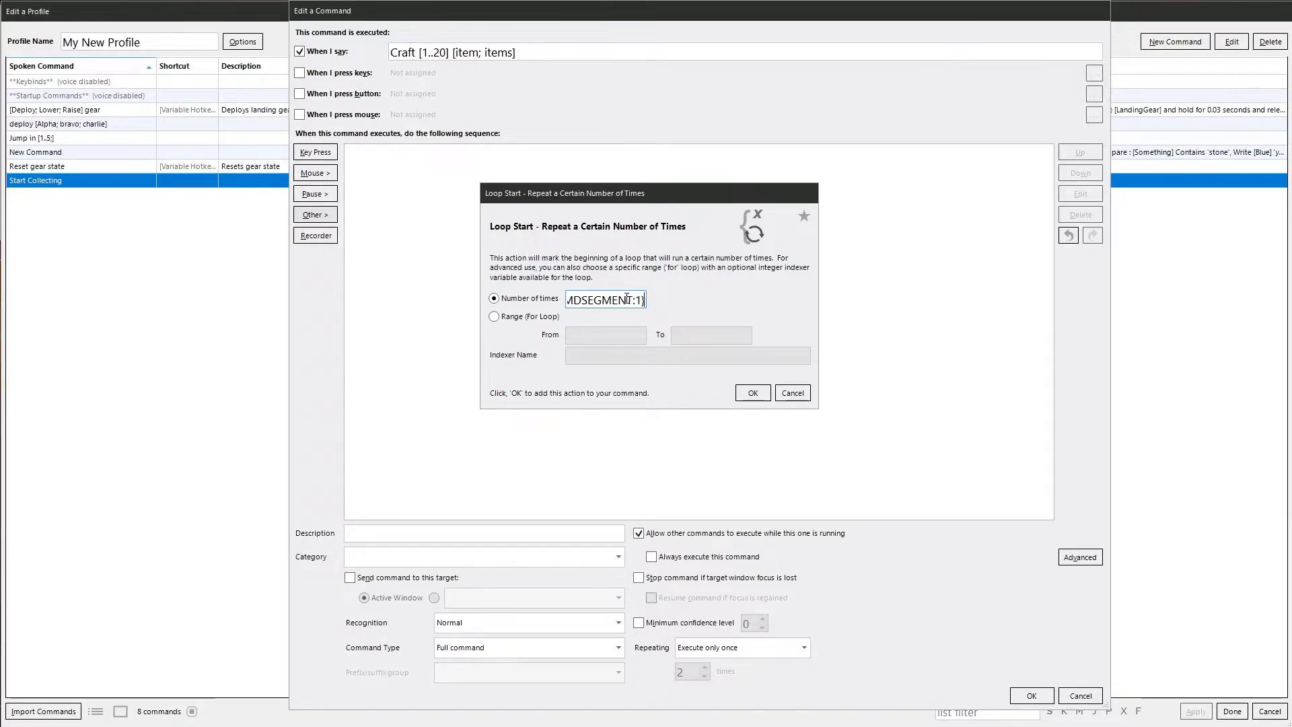
pyautogui.click(753, 393)
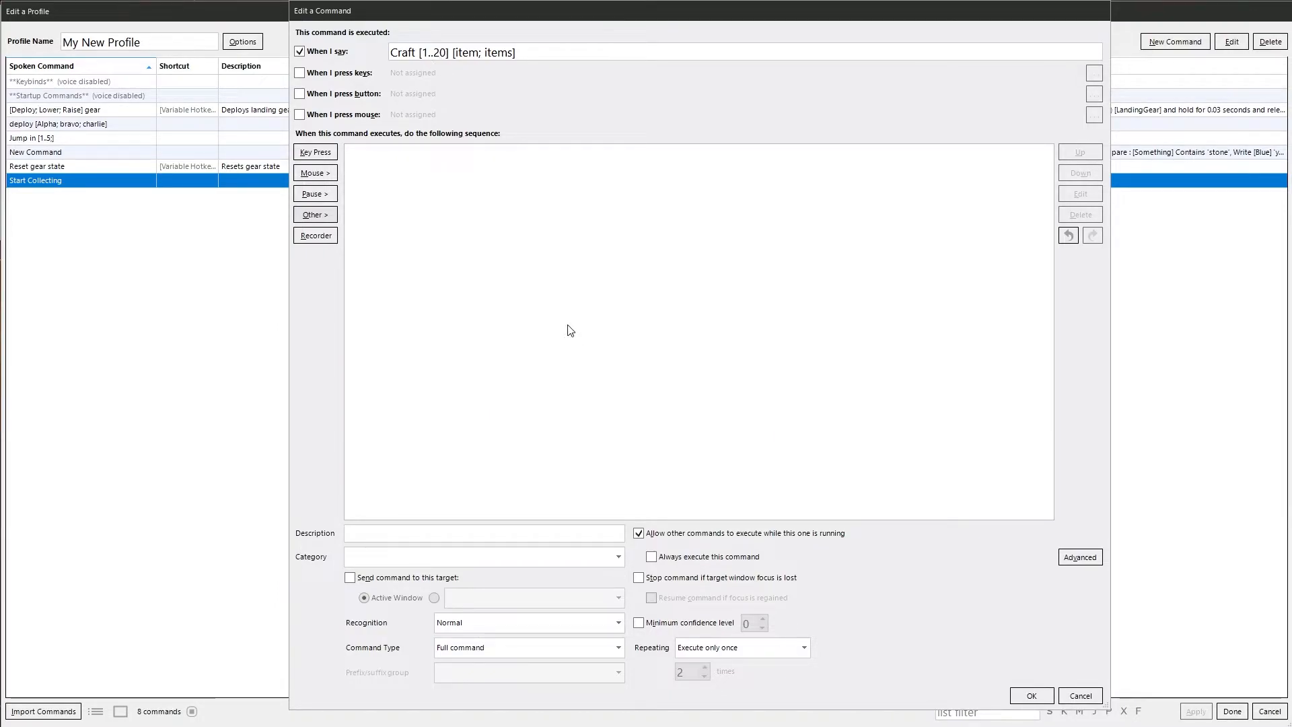
pyautogui.click(328, 217)
pyautogui.click(413, 196)
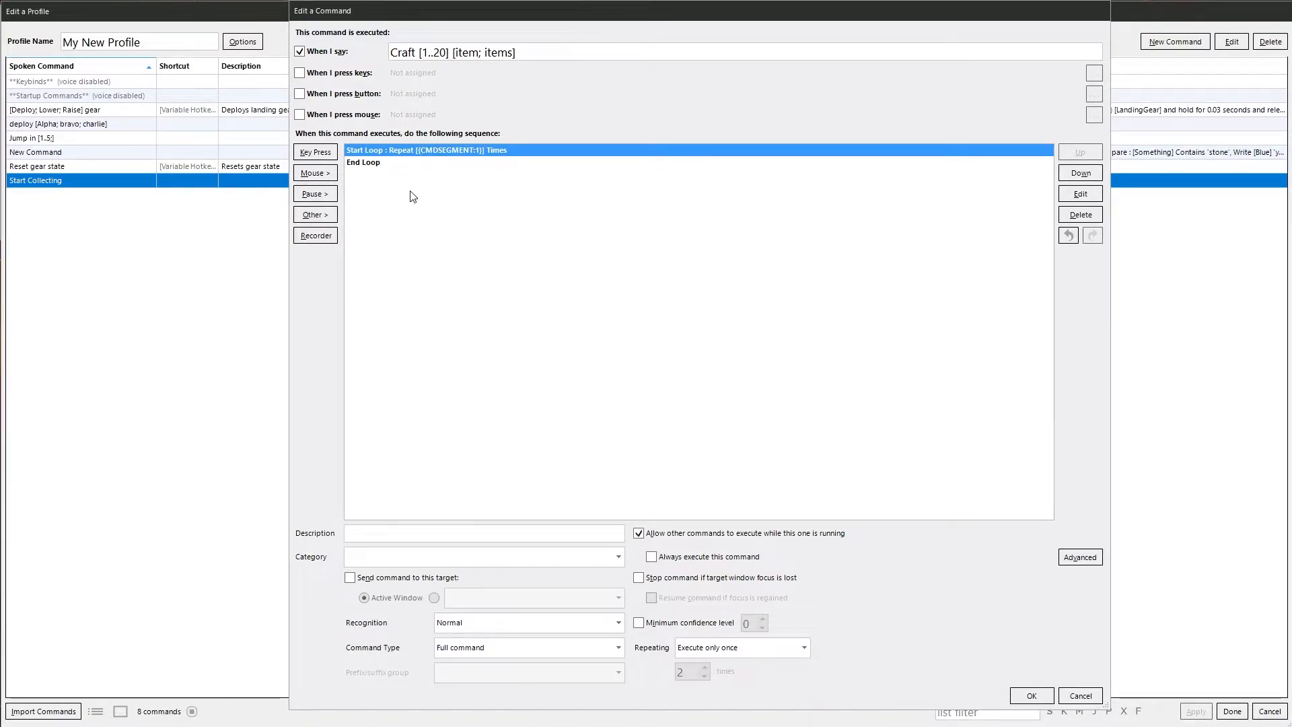
# Step: Insert a left mouse button click action with the default 0.100 second duration inside the repeat loop
pyautogui.click(327, 173)
pyautogui.click(375, 183)
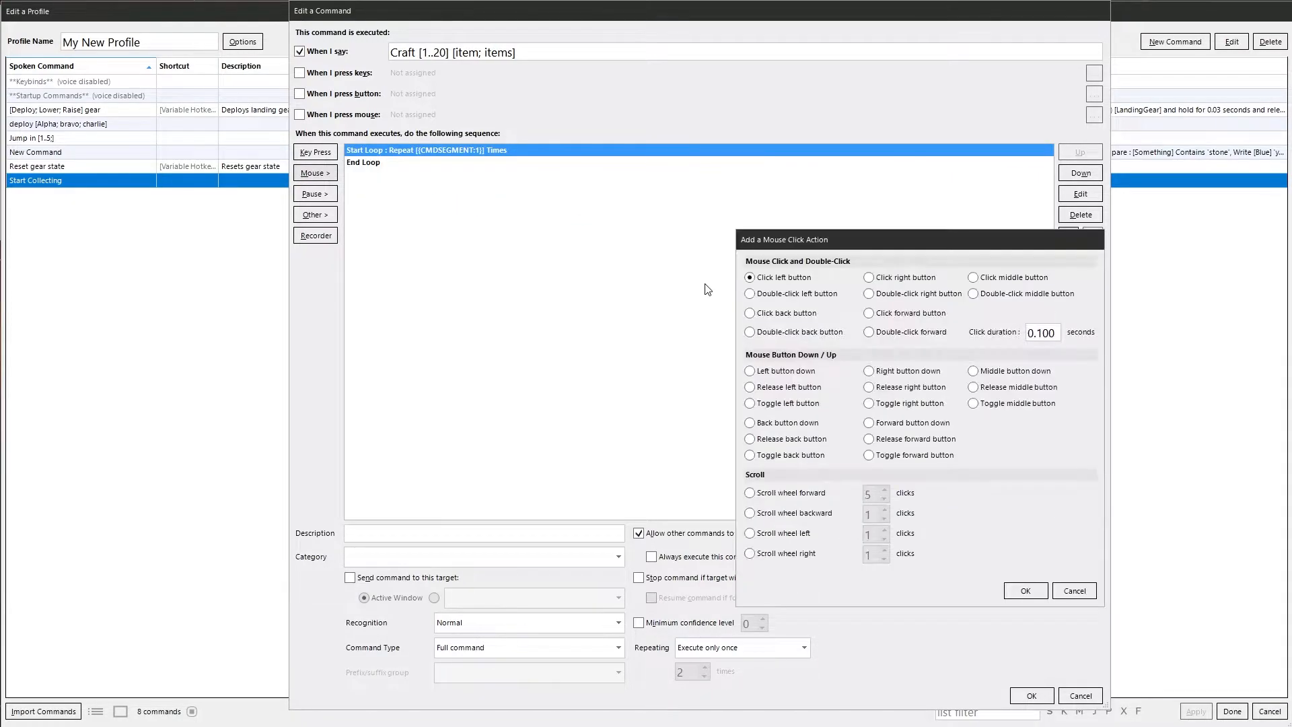
pyautogui.click(1025, 591)
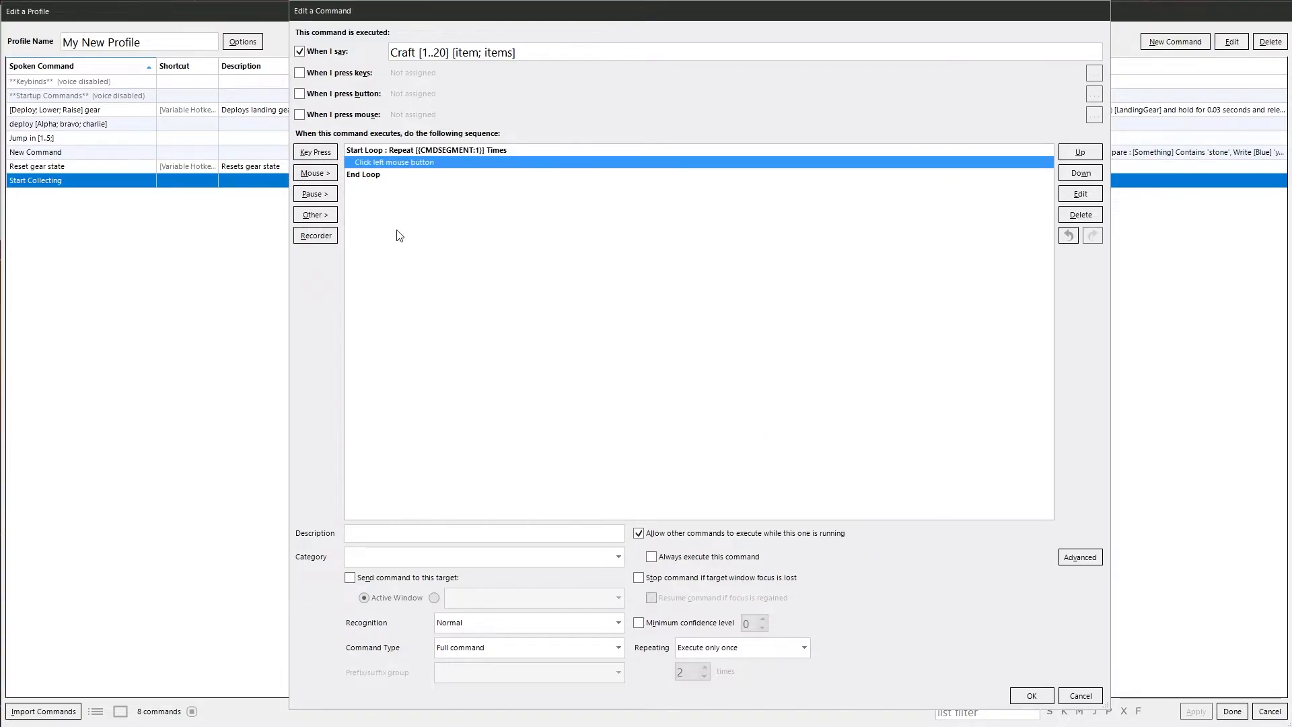
# Step: Add an action inside the loop that writes "Clicking mouse" to the event log in blue
pyautogui.click(325, 216)
pyautogui.moveTo(393, 278)
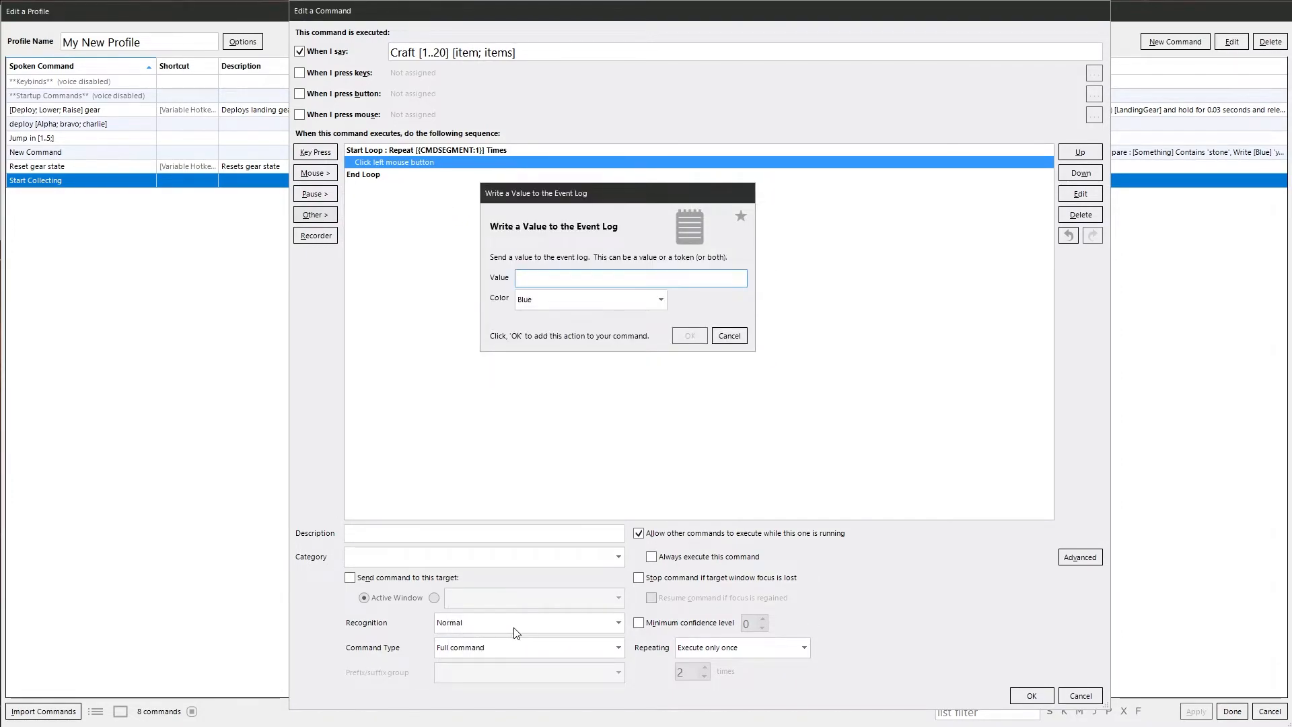
pyautogui.write('Clicking mouse')
pyautogui.click(693, 336)
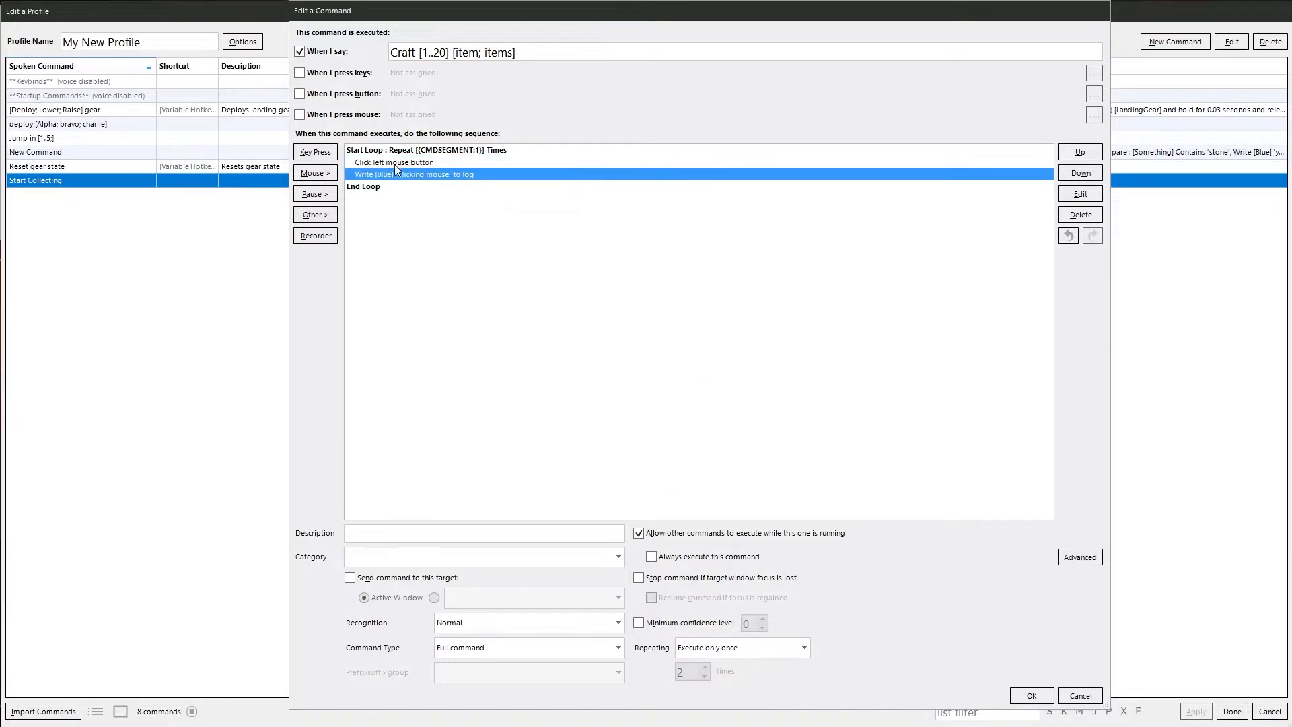
# Step: Add a 0.5-second pause after the log entry inside the repeat loop and save the command and profile
pyautogui.click(322, 195)
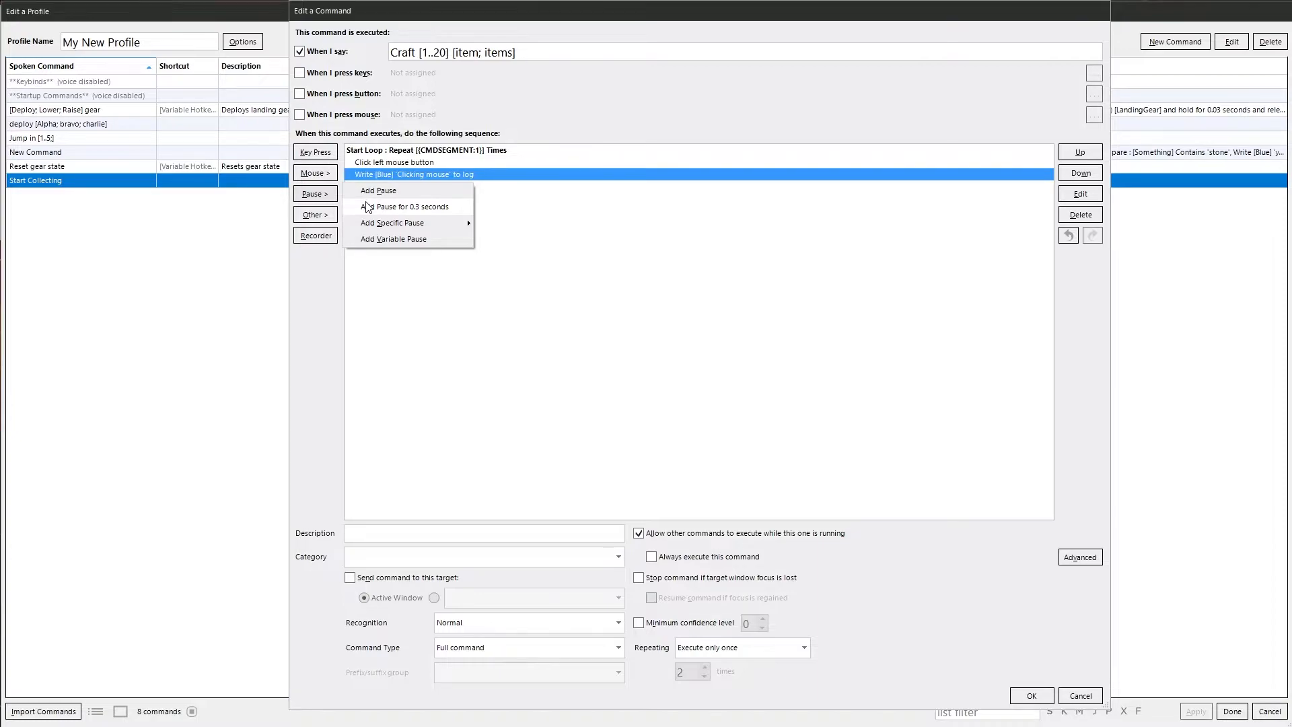
pyautogui.moveTo(375, 228)
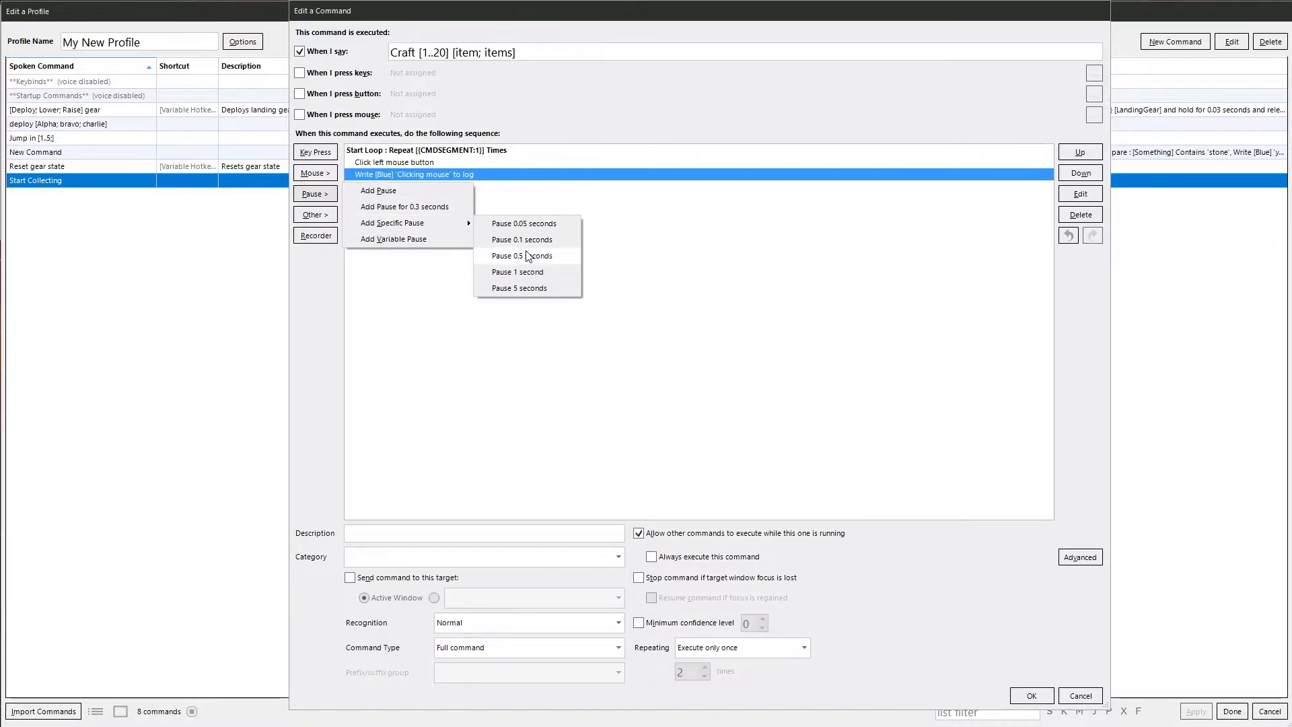
pyautogui.click(529, 255)
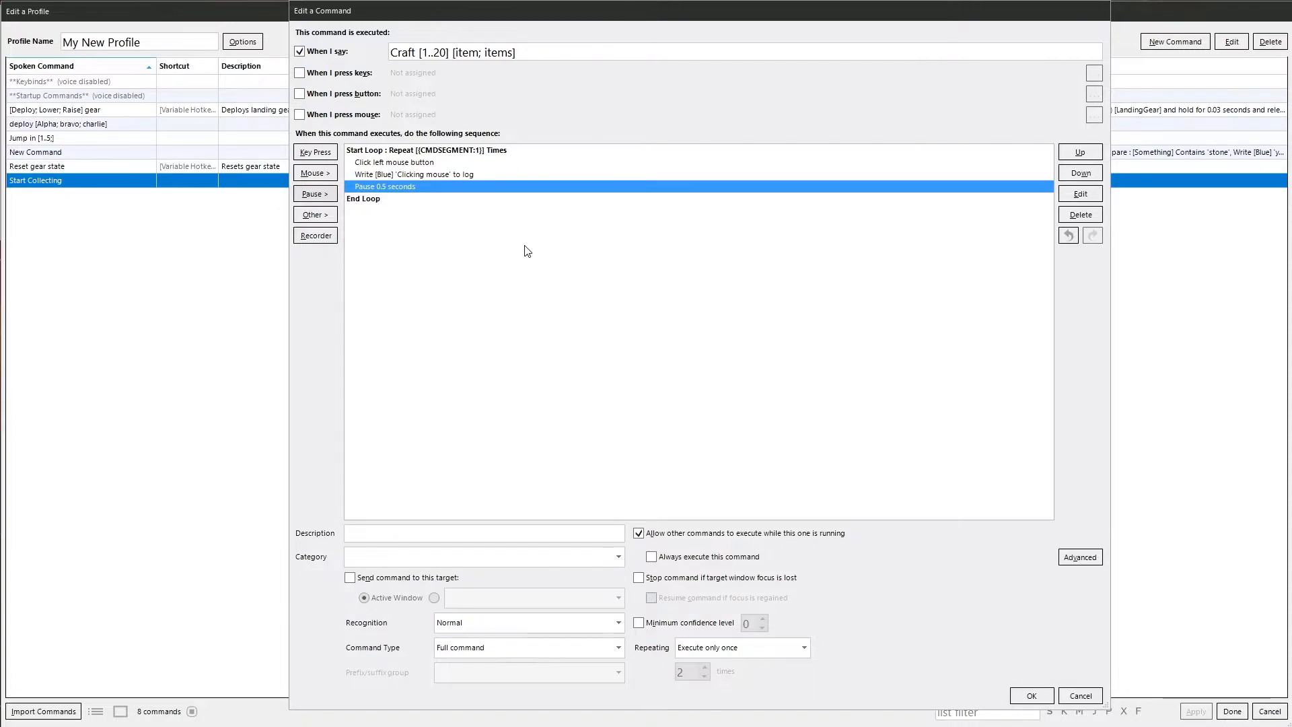
pyautogui.click(1031, 695)
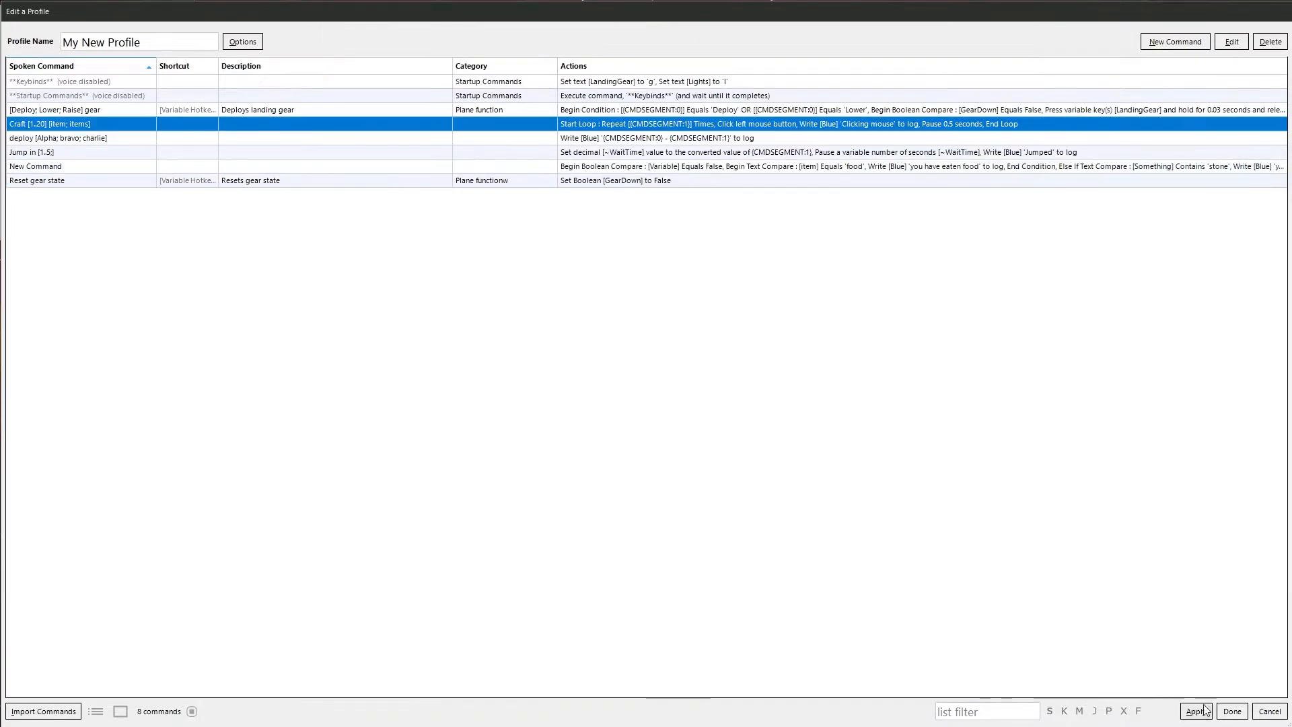
pyautogui.click(1233, 712)
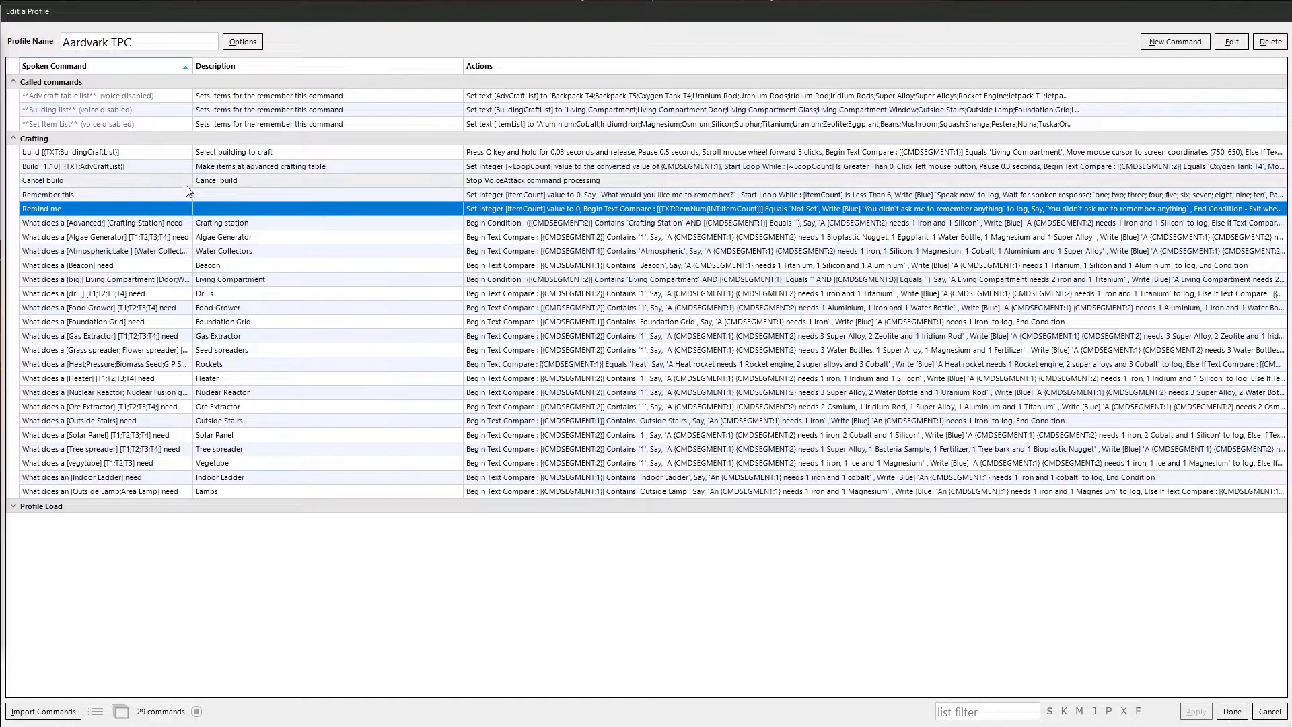
# Step: Open the "Remember this" command in the Aardvark TPC profile and examine its two spoken-response actions and its "You said" log action
pyautogui.doubleClick(121, 194)
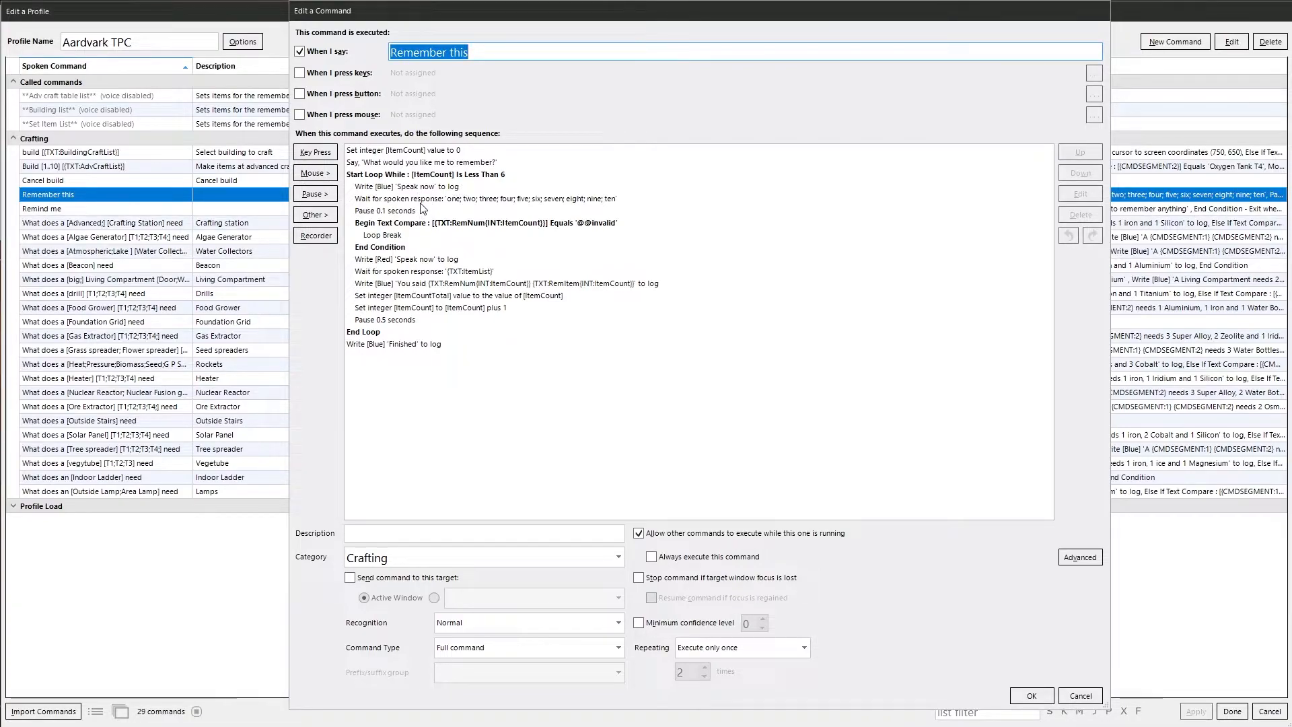
pyautogui.click(459, 200)
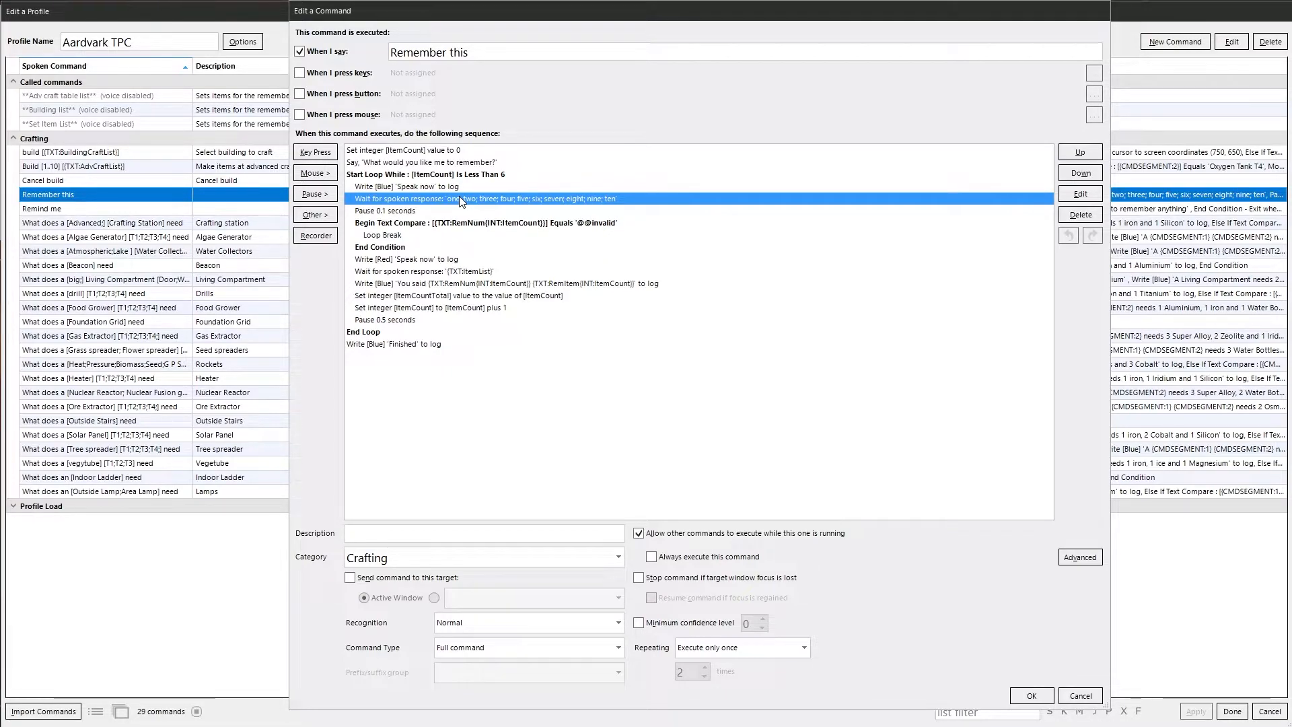
pyautogui.doubleClick(459, 199)
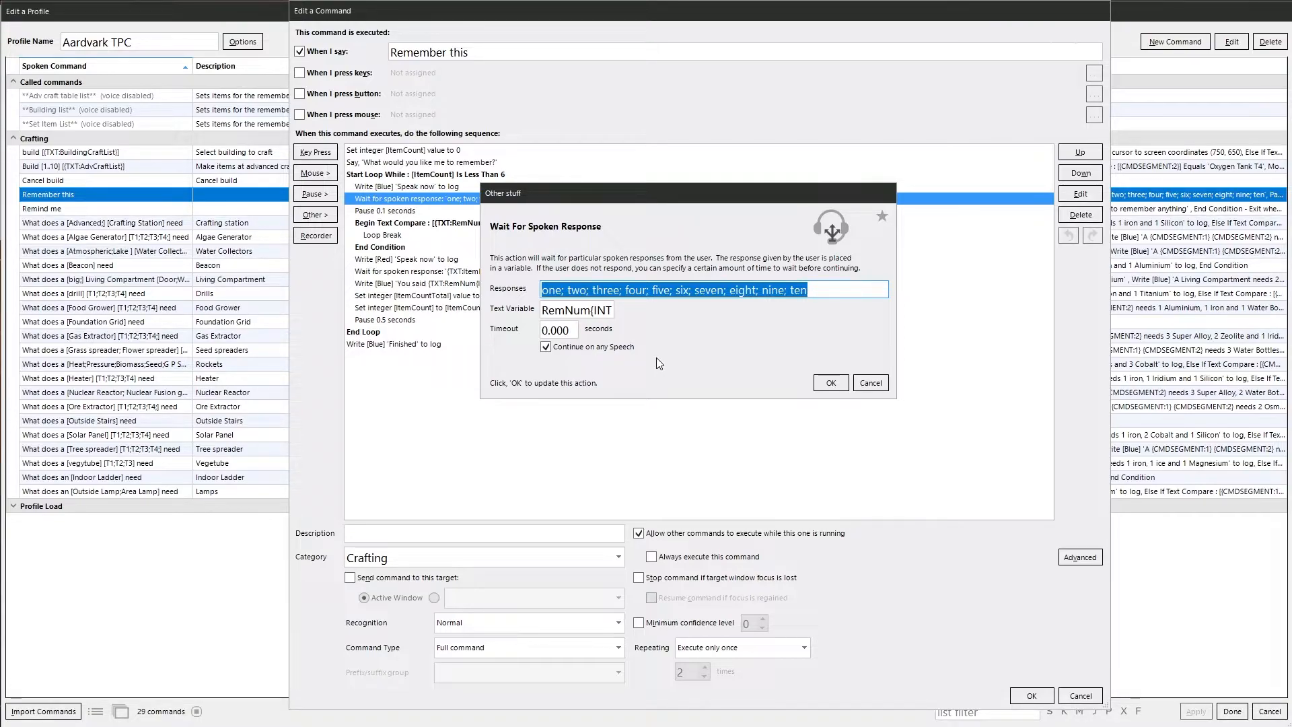
pyautogui.click(864, 383)
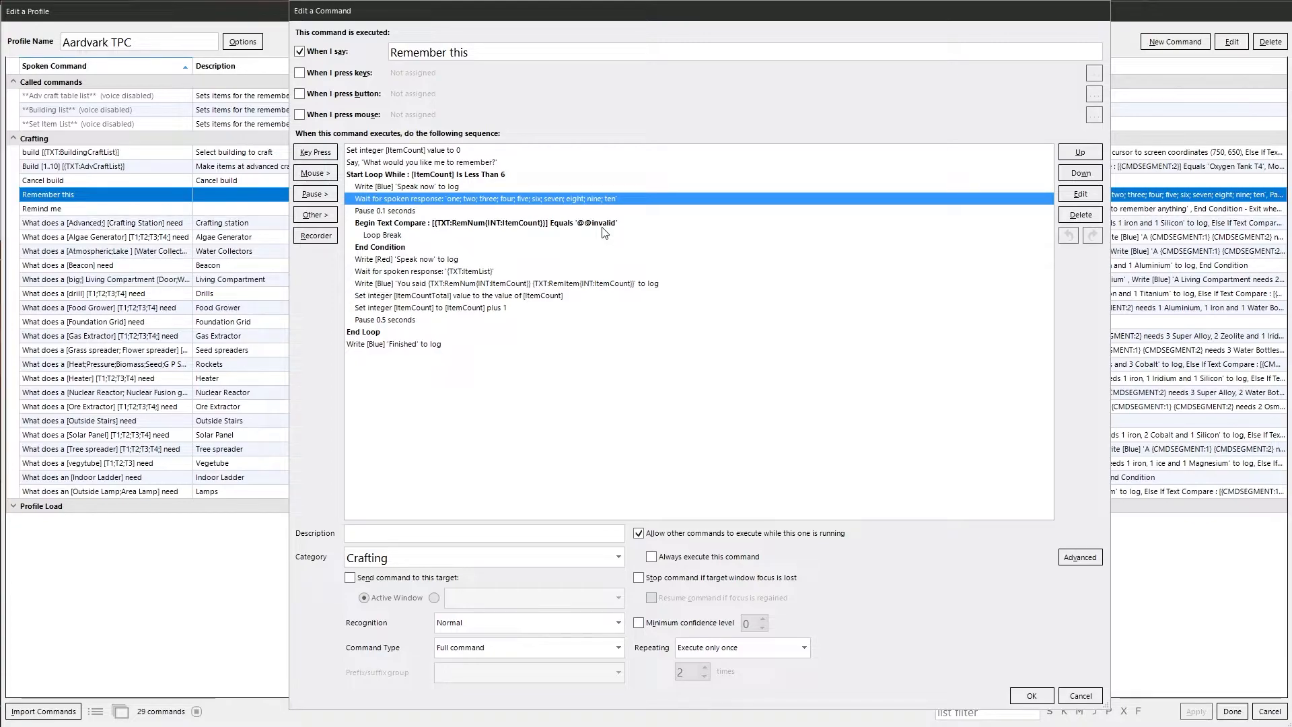
pyautogui.click(436, 272)
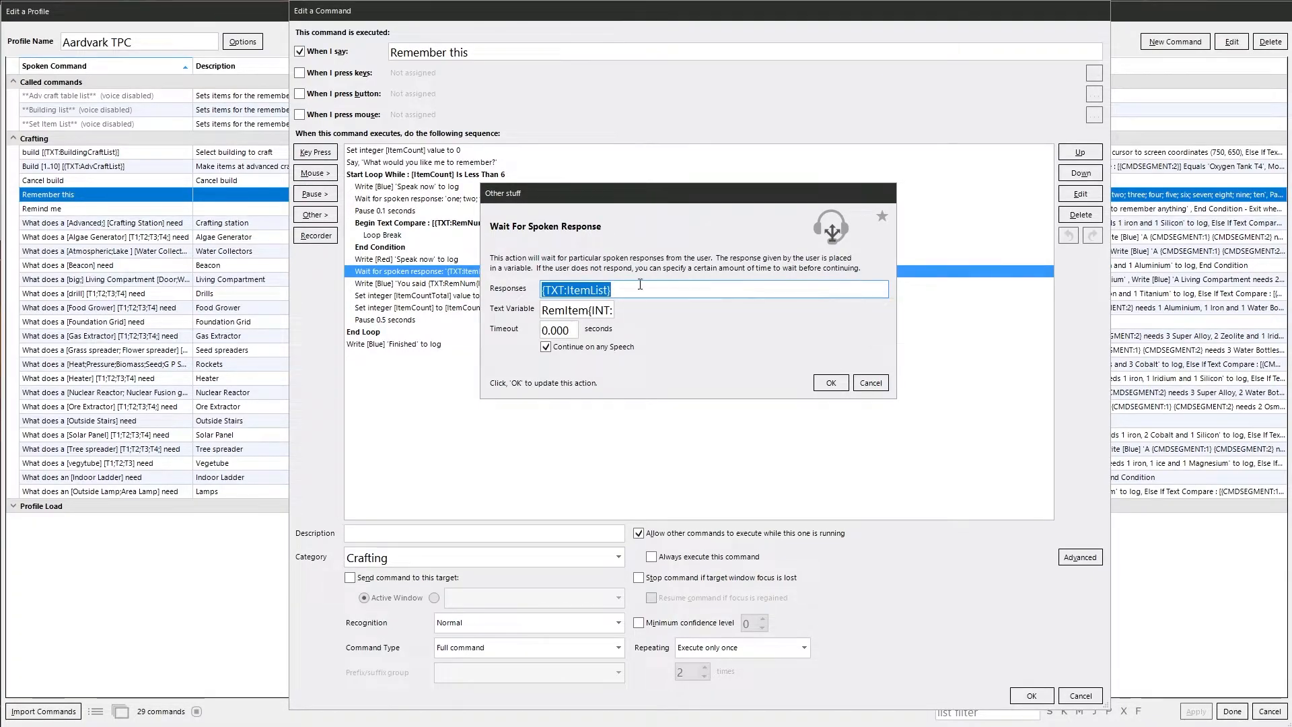
pyautogui.click(869, 383)
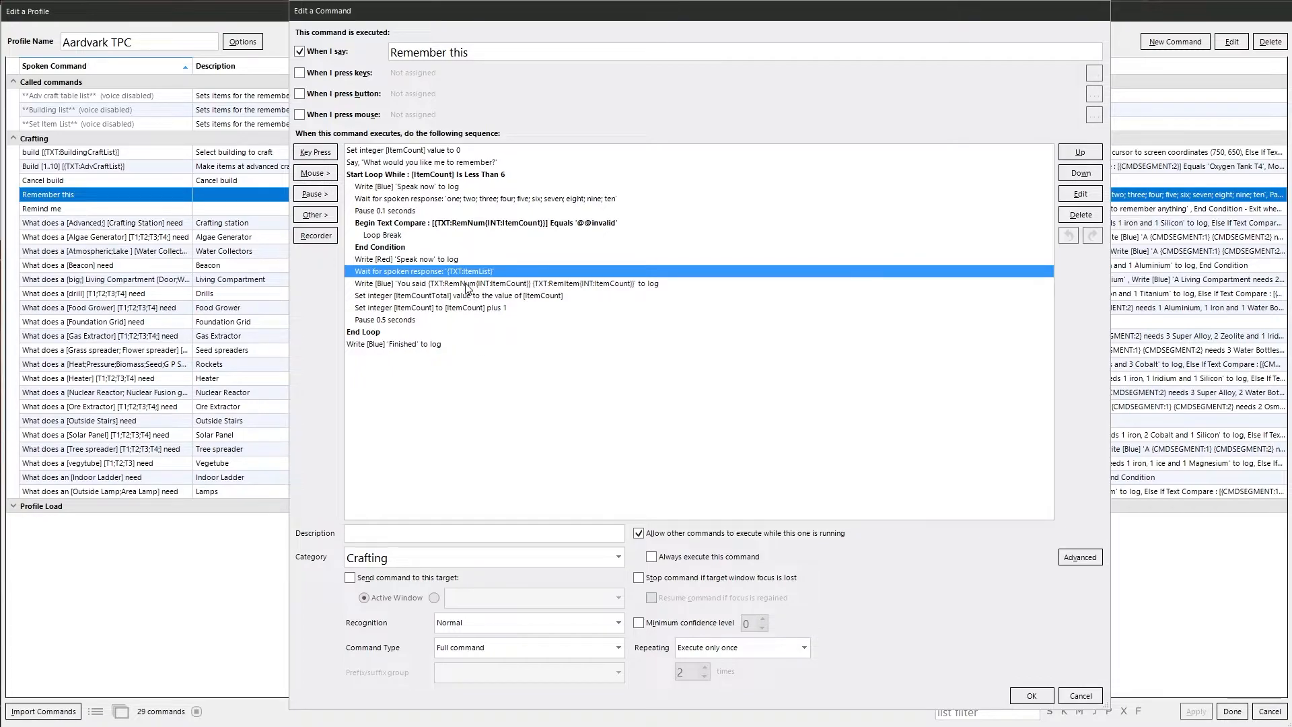
pyautogui.doubleClick(468, 284)
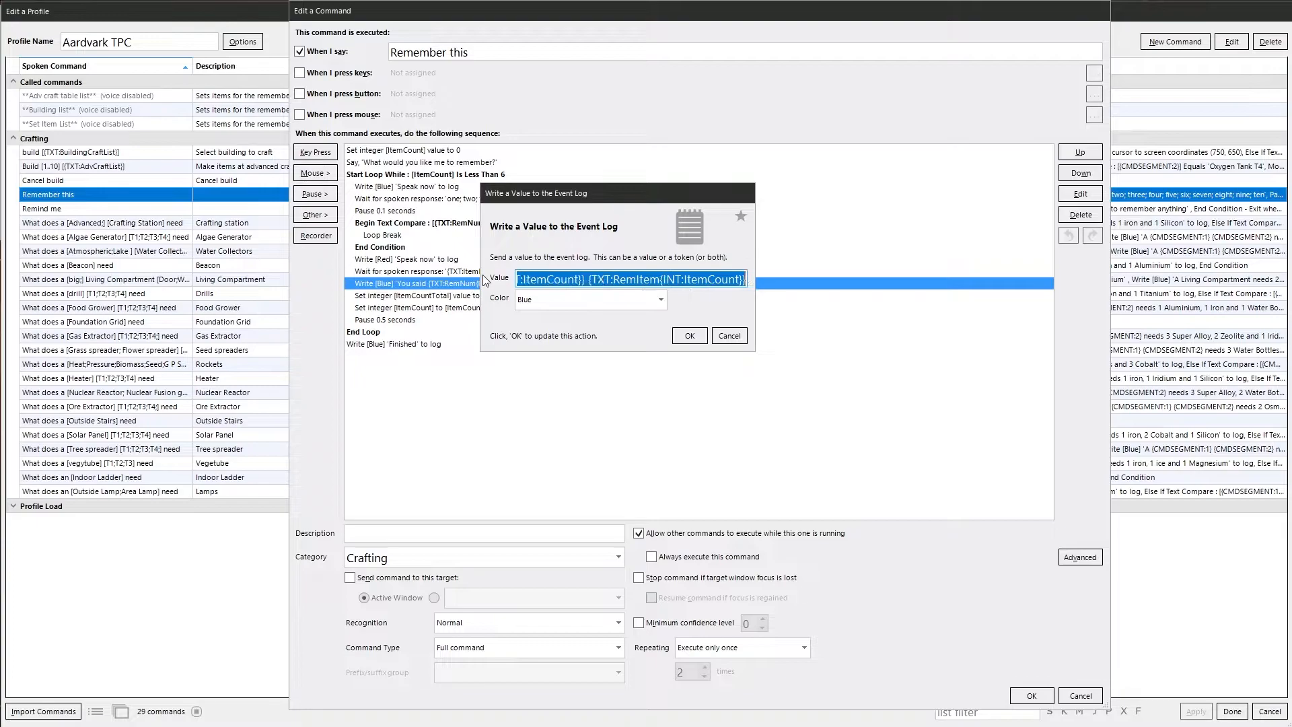
pyautogui.click(731, 337)
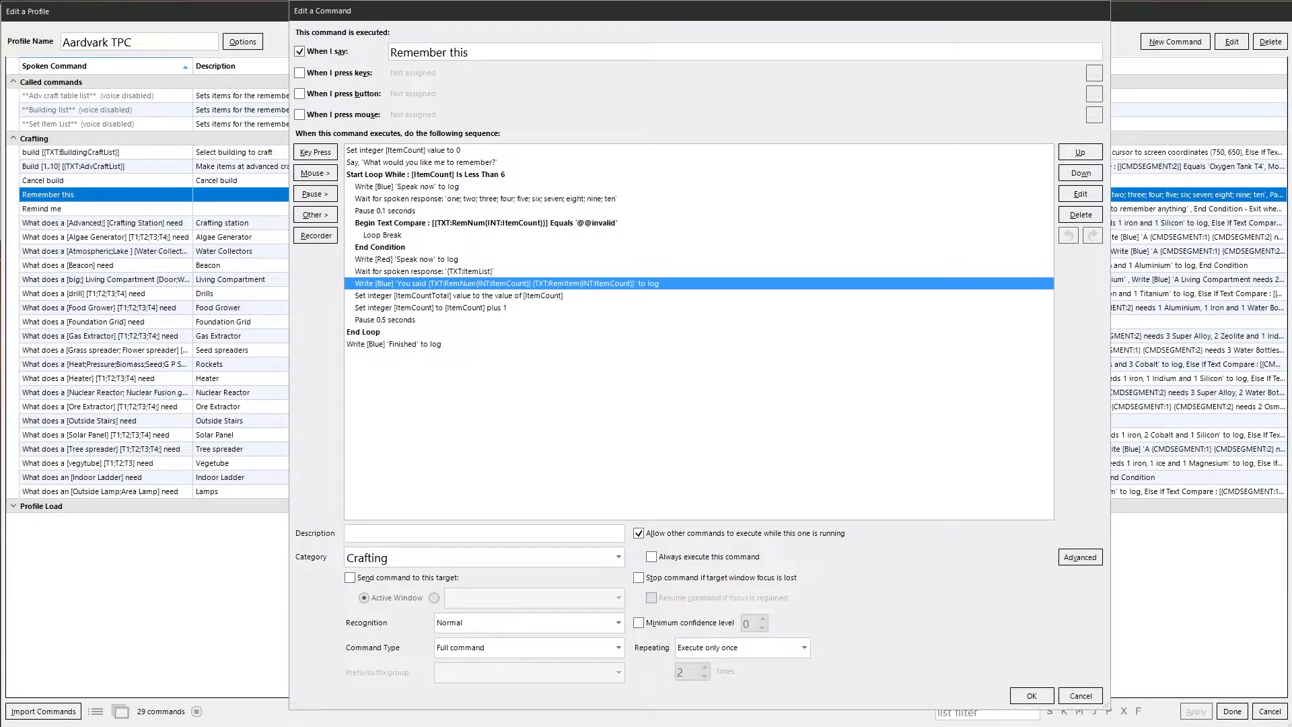
# Step: Switch to Notepad++, enter "You said {TXT:RemNum{INT:ItemCount}} {TXT:RemItem{INT:ItemCount}}" and highlight the RemNum and INT:ItemCount parts
pyautogui.hotkey('alt', 'Tab')
pyautogui.write('You said {TXT:RemNum{INT:ItemCount}} {TXT:RemItem{INT:ItemCount}}')
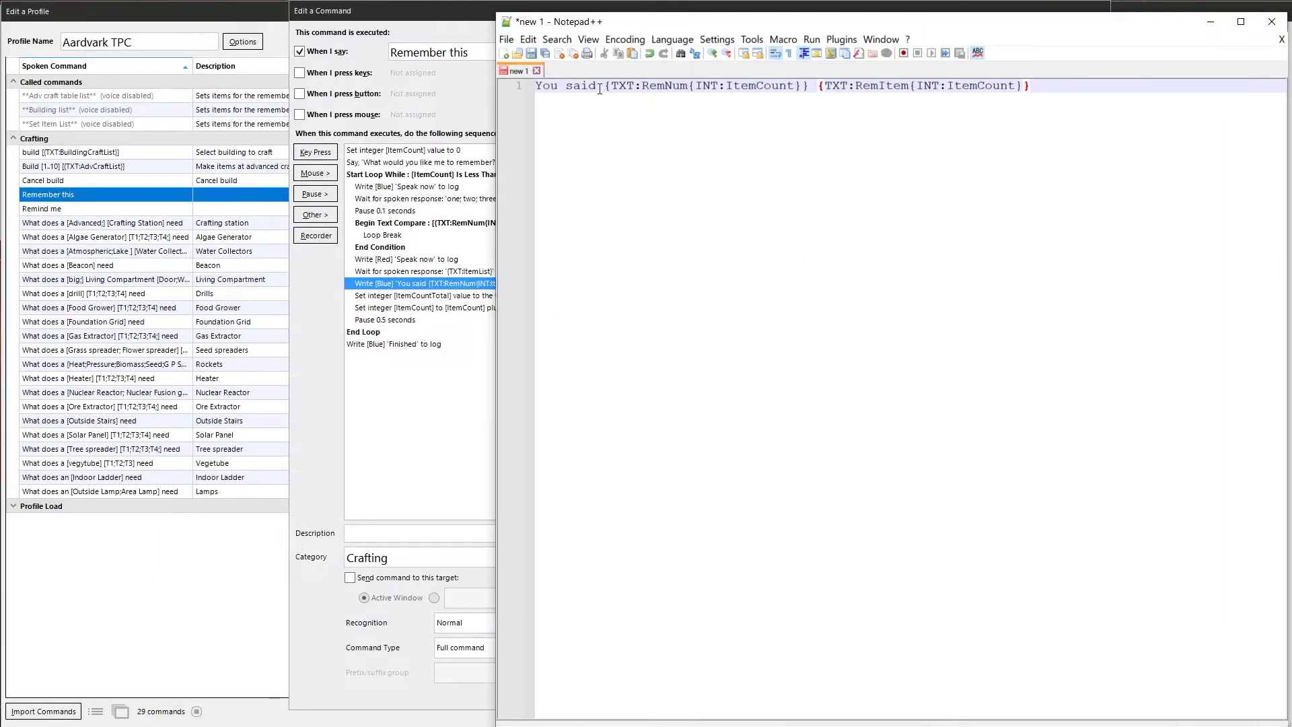
pyautogui.moveTo(599, 89); pyautogui.dragTo(518, 78)
pyautogui.moveTo(643, 86); pyautogui.dragTo(688, 87)
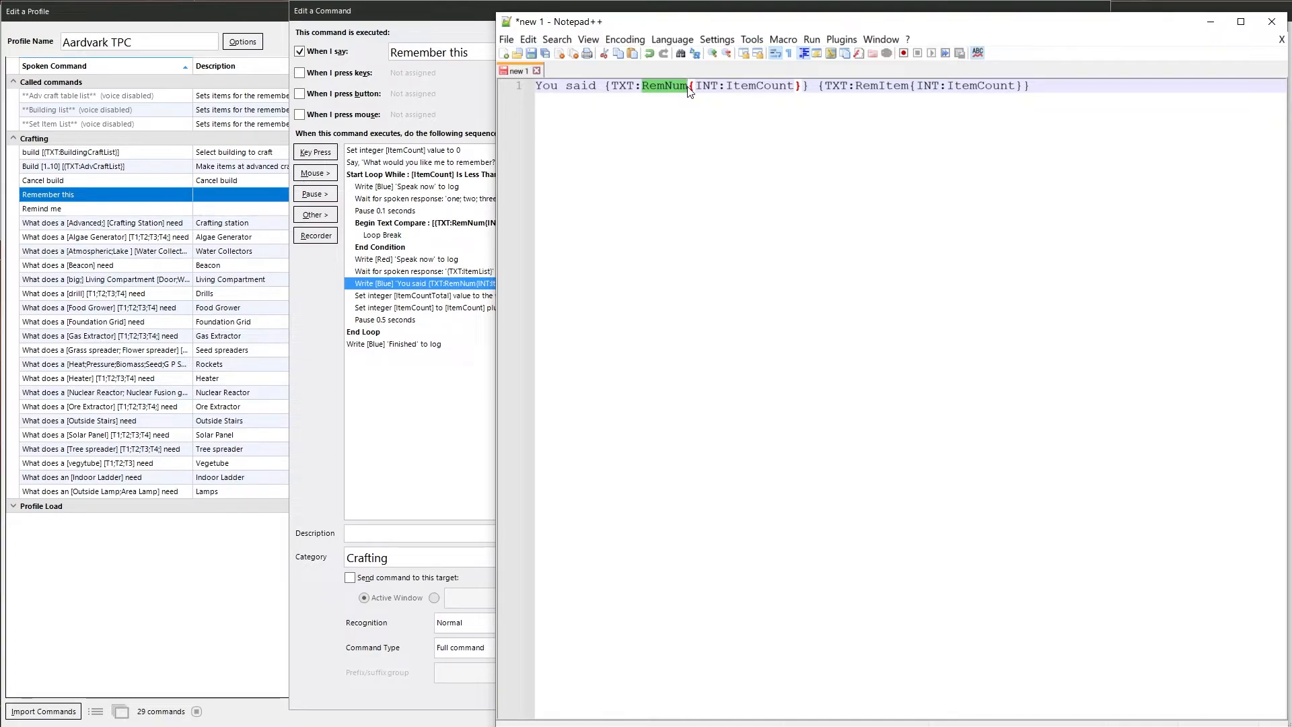
pyautogui.moveTo(618, 85); pyautogui.dragTo(795, 85)
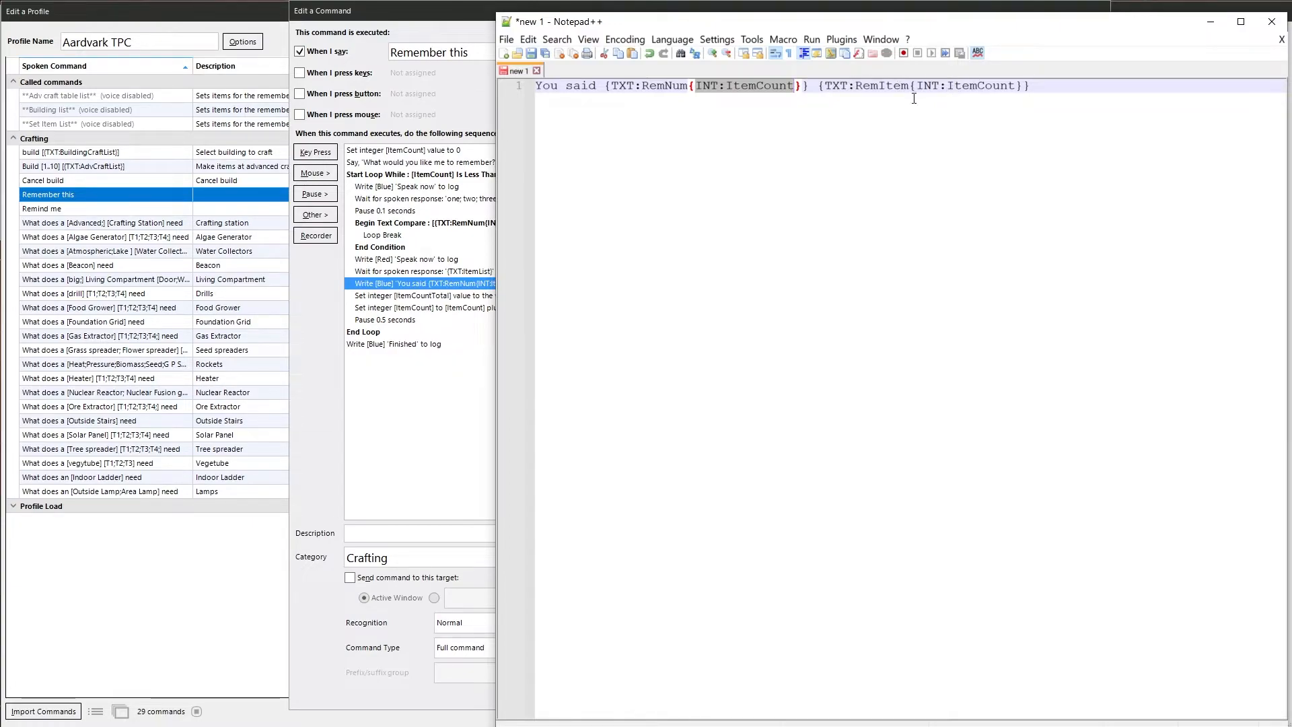
# Step: Below a blank line under the template, list the example number values "one0", "three1" and "two2" on separate lines
pyautogui.press('End')
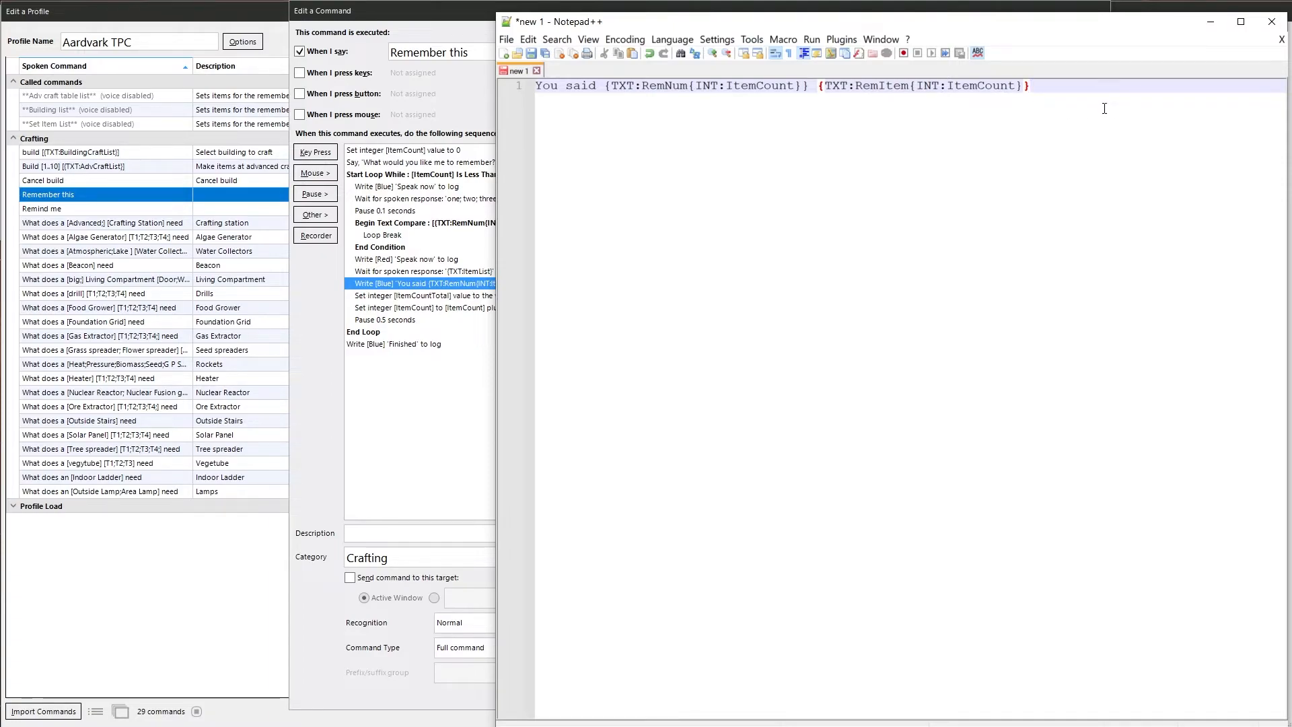
pyautogui.press('Return')
pyautogui.press('Return')
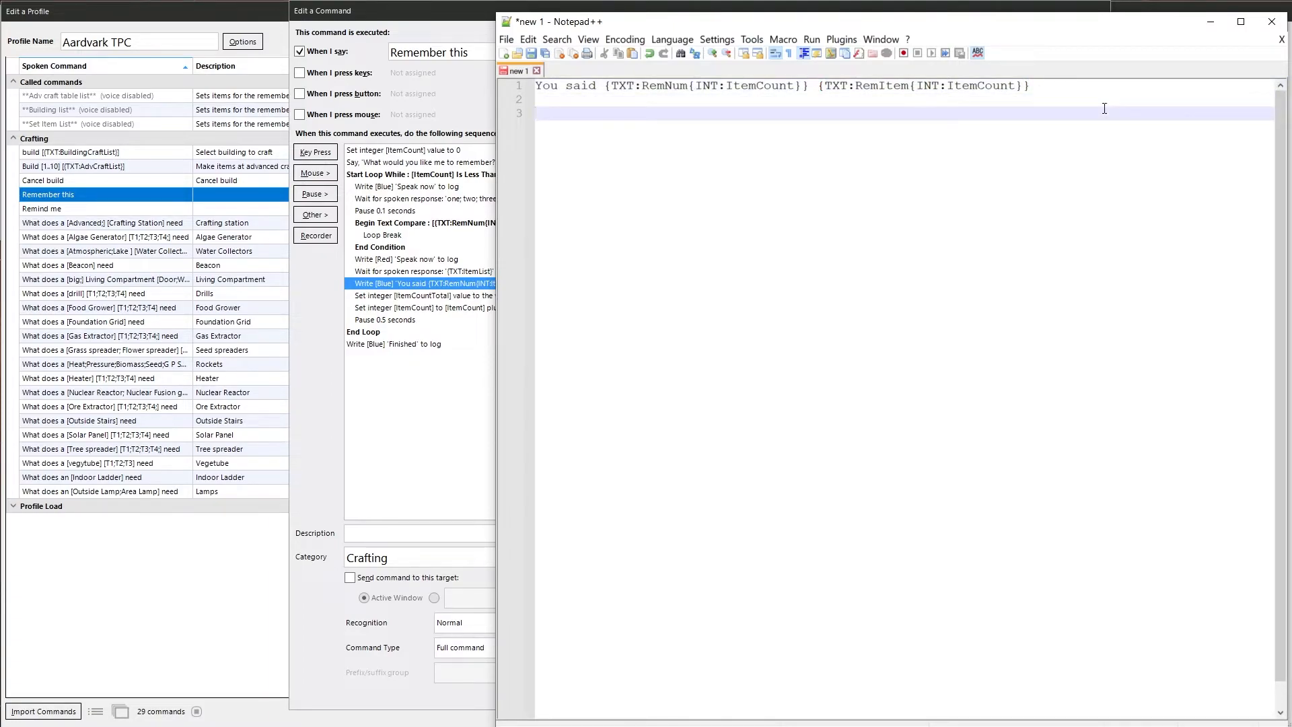
pyautogui.write('one0')
pyautogui.press('Return')
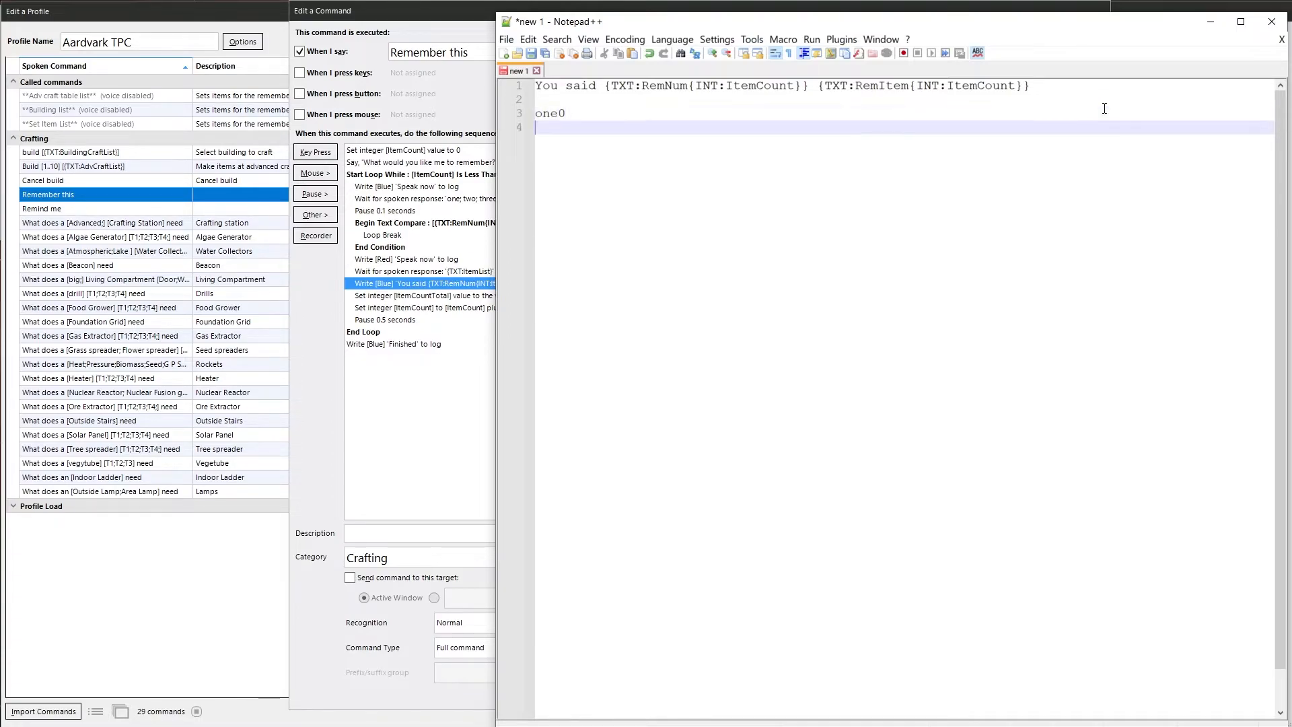
pyautogui.write('three1')
pyautogui.press('Return')
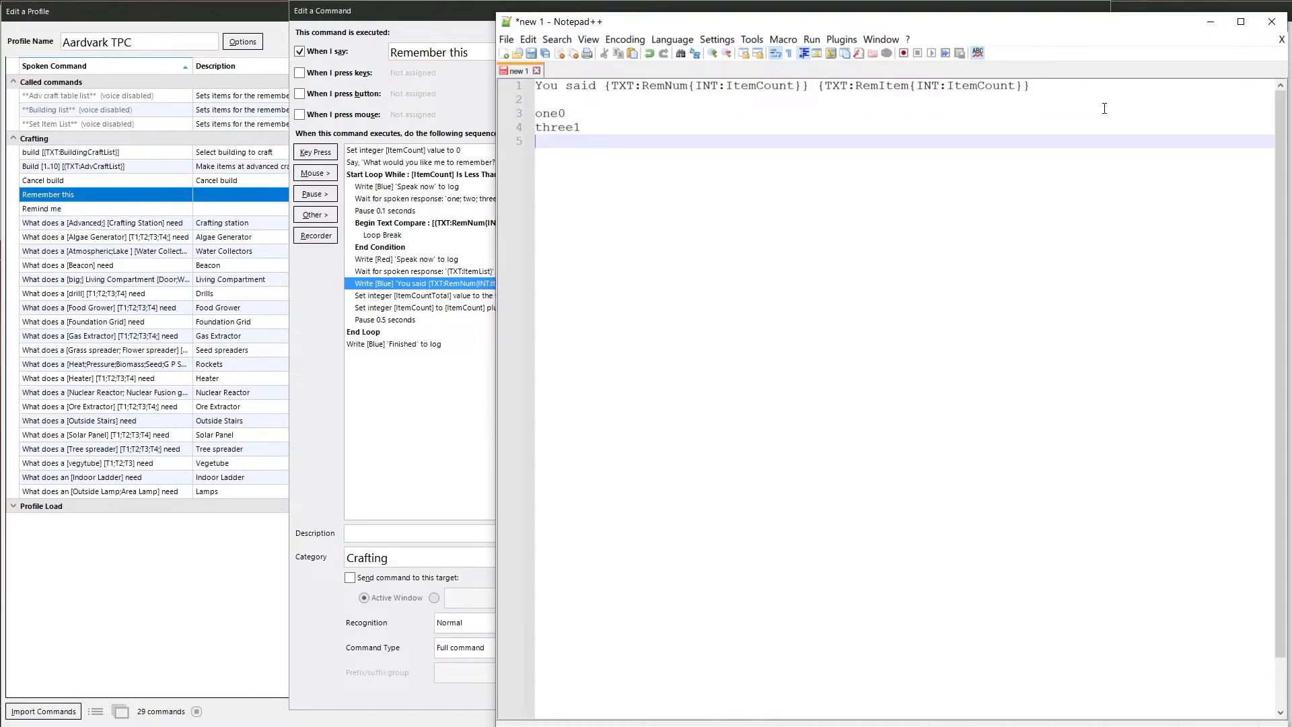
pyautogui.write('two2')
# Step: Append "iron0", "sulfur1" and "cobalt2" to the three example lines respectively and minimize Notepad++
pyautogui.click(646, 111)
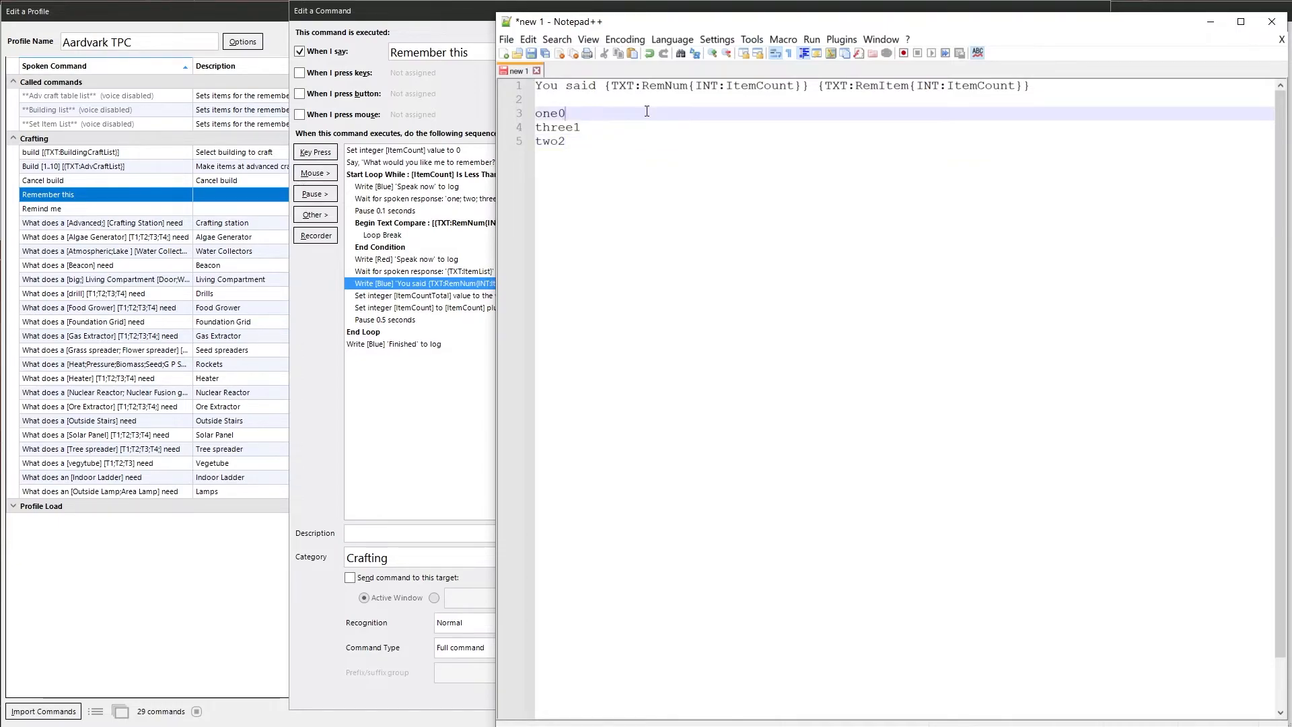
pyautogui.write('iron0')
pyautogui.press('Down')
pyautogui.write('sulfur')
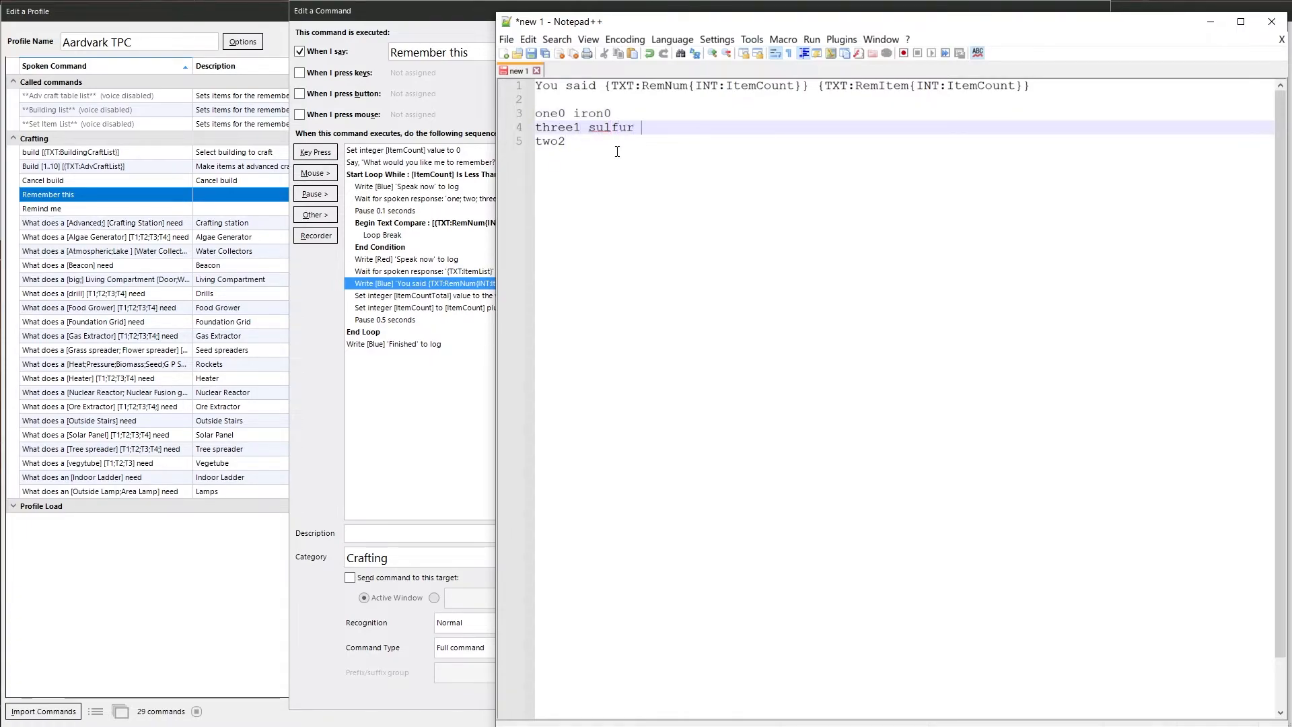
pyautogui.press('BackSpace')
pyautogui.write('1')
pyautogui.press('Down')
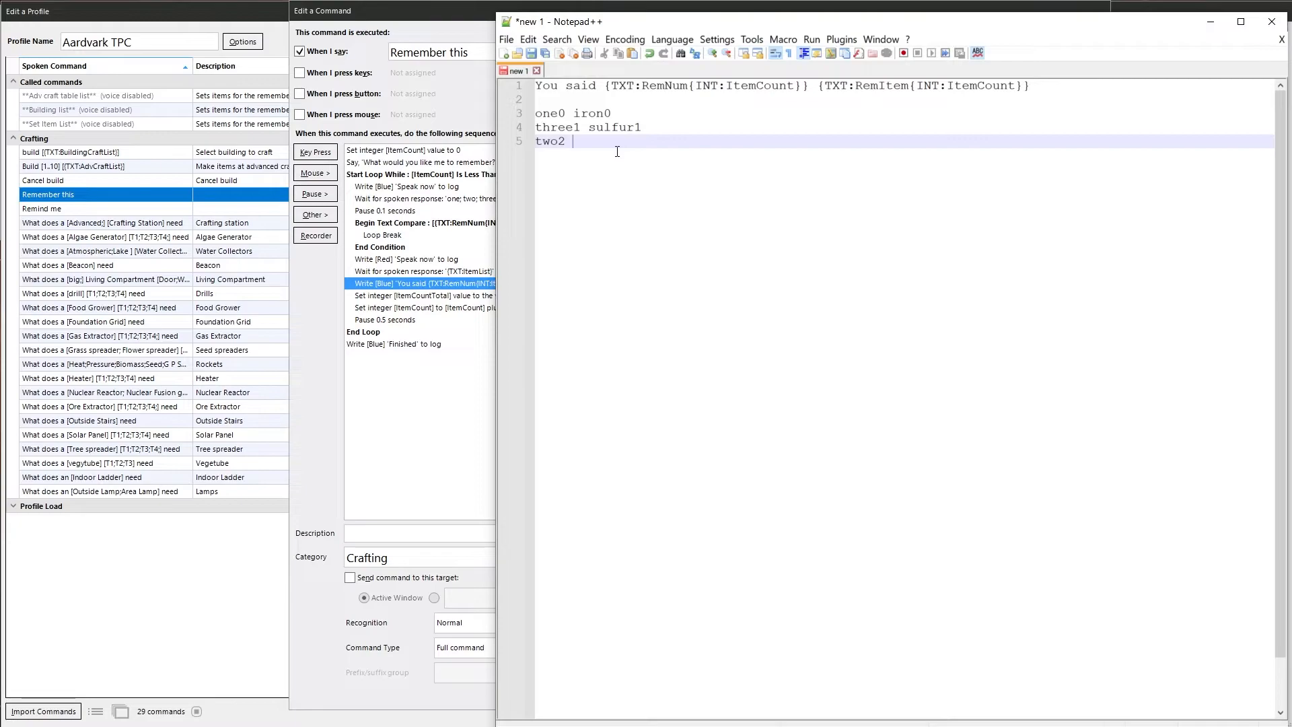
pyautogui.write('cobalt2')
pyautogui.click(551, 112)
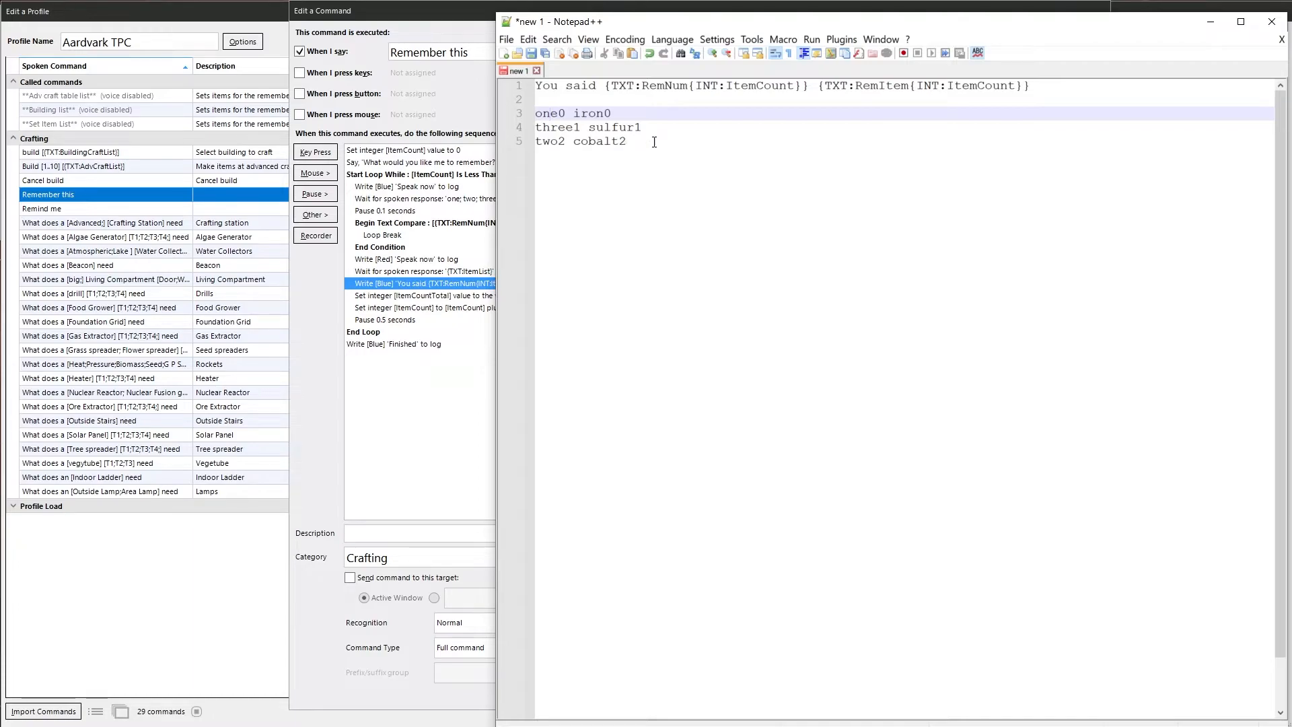
pyautogui.click(1210, 22)
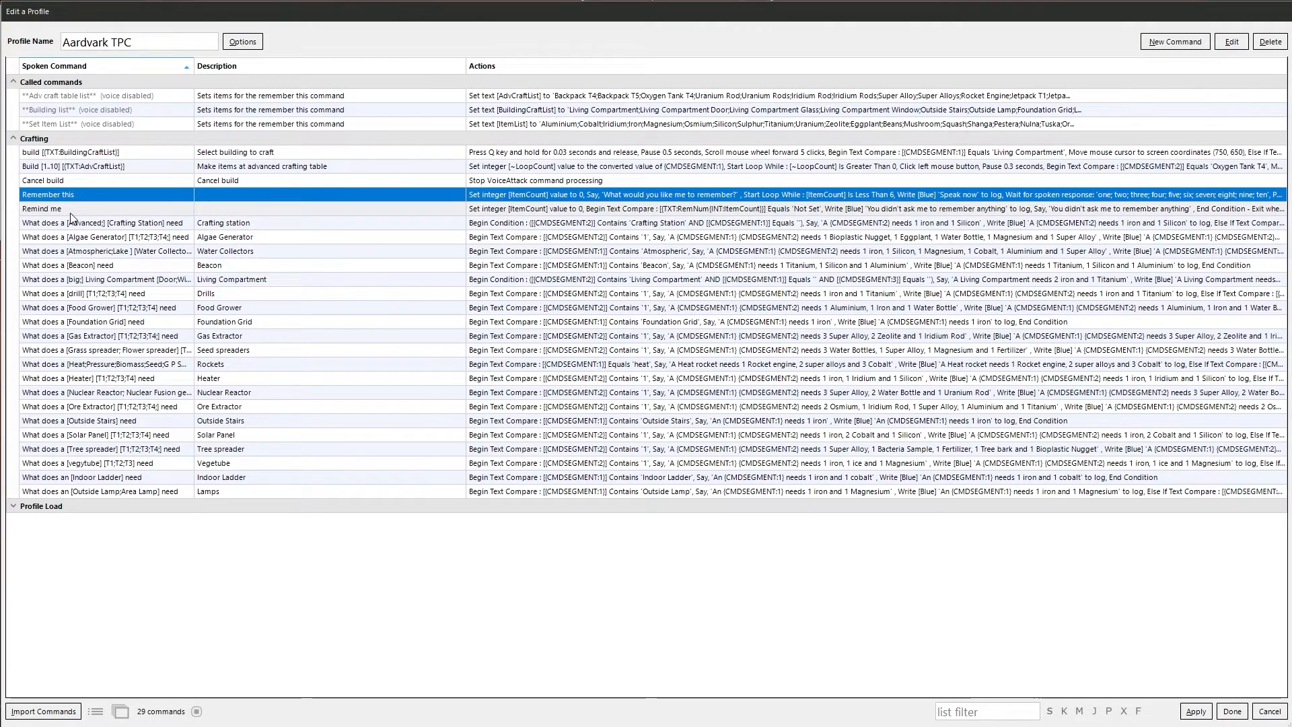
# Step: Review the "Remind me" command's sequence, keep it in the profile, and resume voice listening
pyautogui.doubleClick(71, 209)
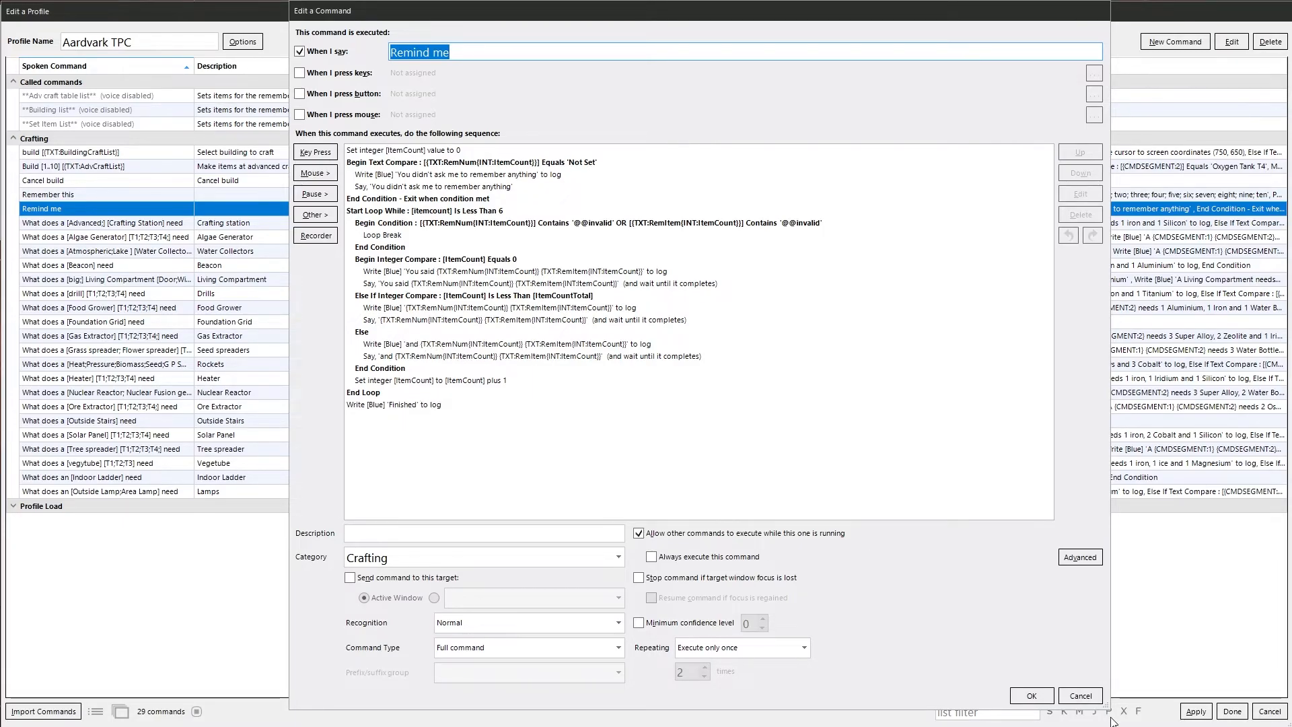
pyautogui.click(1031, 695)
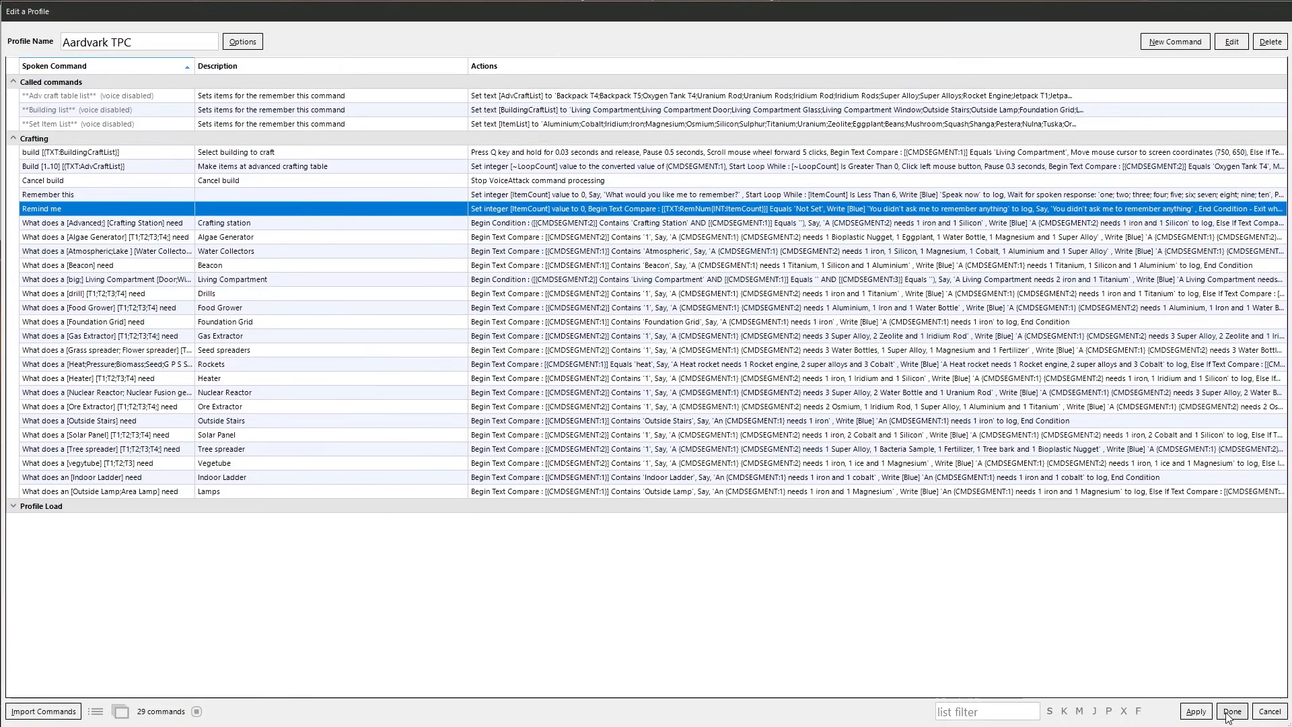
pyautogui.click(1232, 711)
pyautogui.click(420, 100)
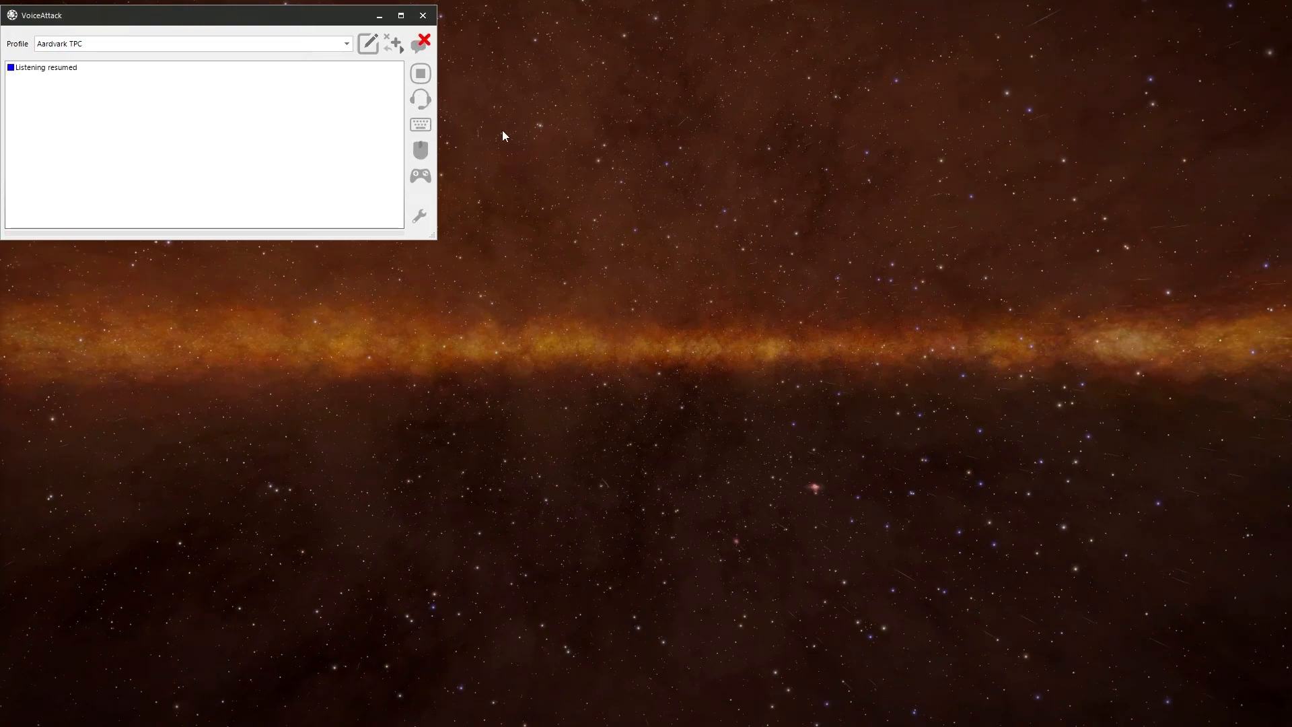